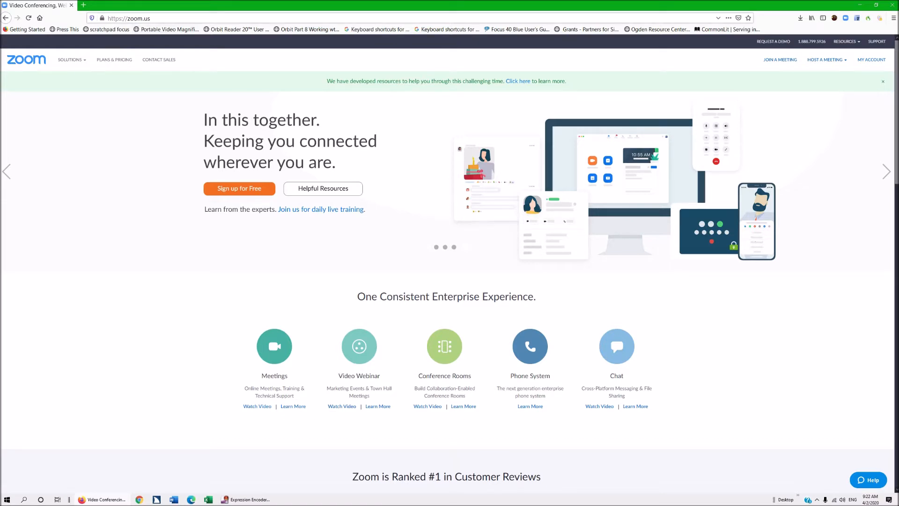
Open the Zoom account's profile page and look over its personal, calendar and sign-in settings.
{"action": "key", "text": "ctrl+l"}
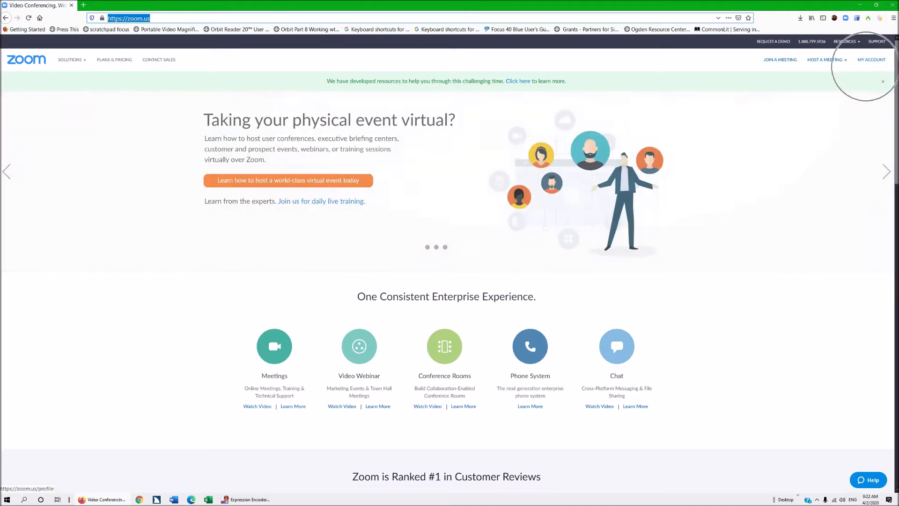
{"action": "left_click", "coordinate": [871, 60]}
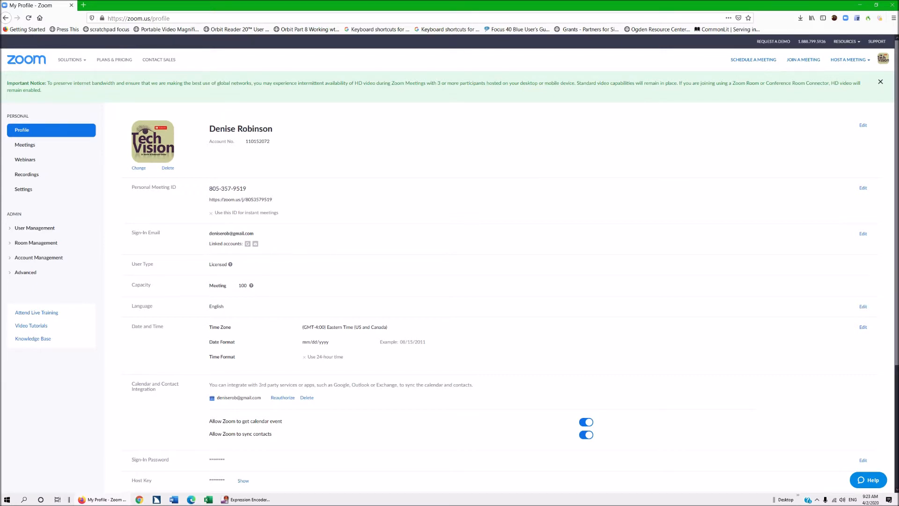
{"action": "scroll", "coordinate": [449, 281], "scroll_direction": "down", "scroll_amount": 3}
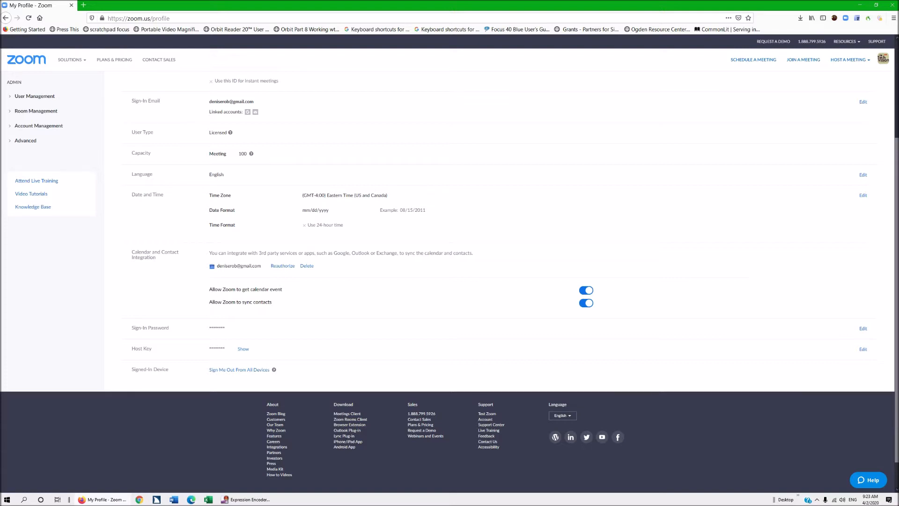
Launch the Zoom desktop app and look through its Chat, Meetings and Contacts sections.
{"action": "key", "text": "super"}
{"action": "type", "text": "zoom"}
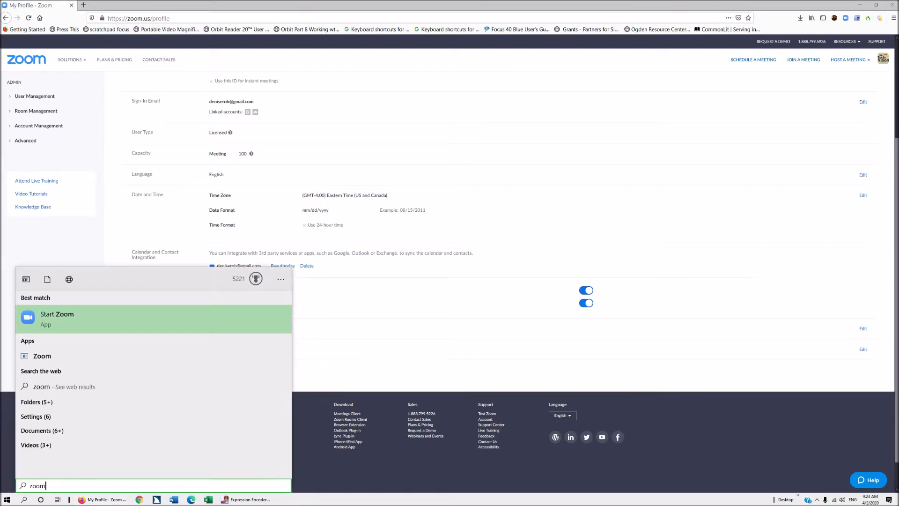
{"action": "key", "text": "Return"}
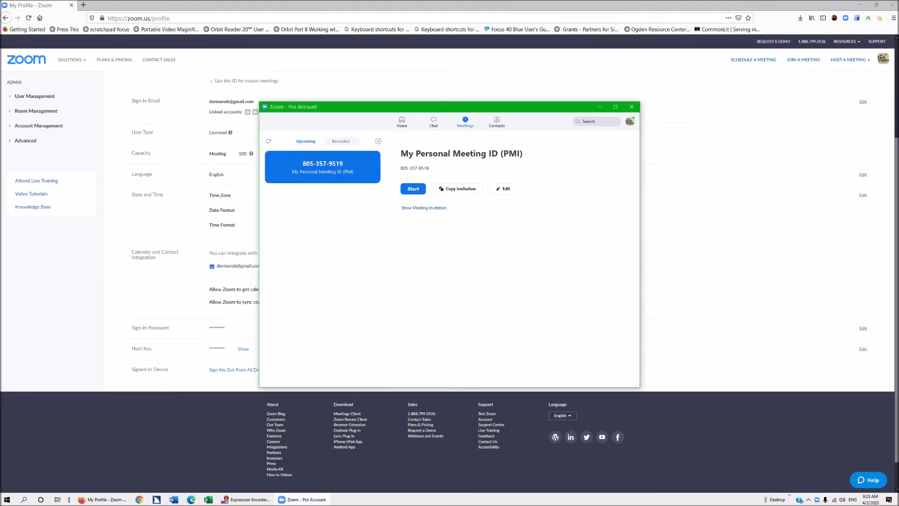
{"action": "left_click", "coordinate": [401, 122]}
{"action": "left_click", "coordinate": [434, 121]}
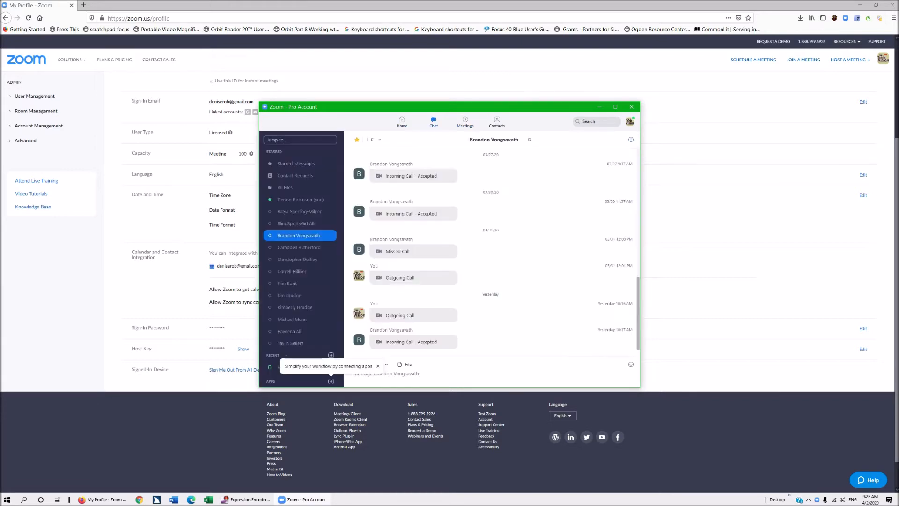
{"action": "left_click", "coordinate": [465, 122]}
{"action": "key", "text": "ctrl+Tab"}
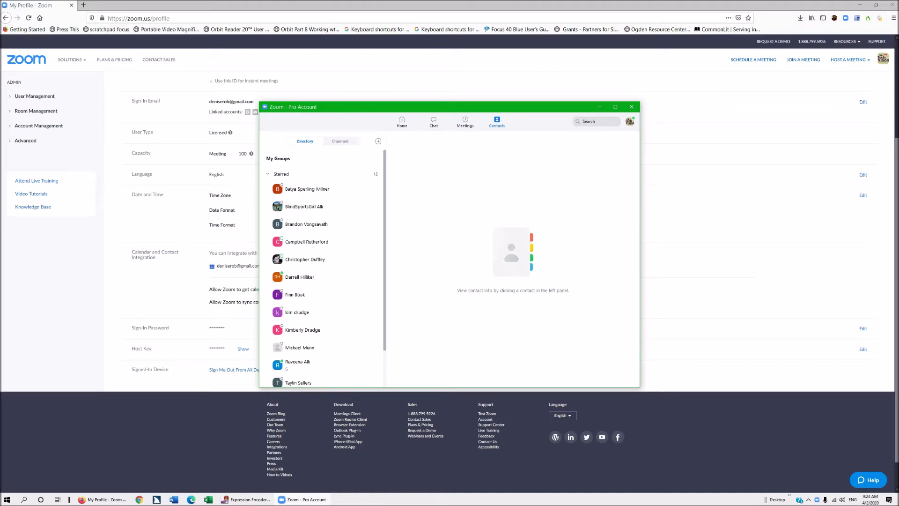
Return to the Zoom website in the browser and open the form for scheduling a new meeting.
{"action": "key", "text": "alt+Tab"}
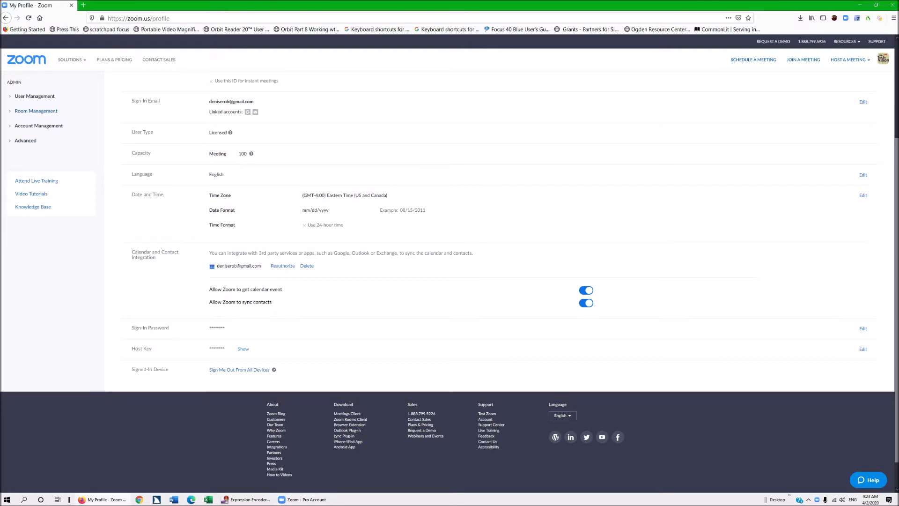
{"action": "scroll", "coordinate": [36, 111], "scroll_direction": "up", "scroll_amount": 3}
{"action": "left_click", "coordinate": [24, 145]}
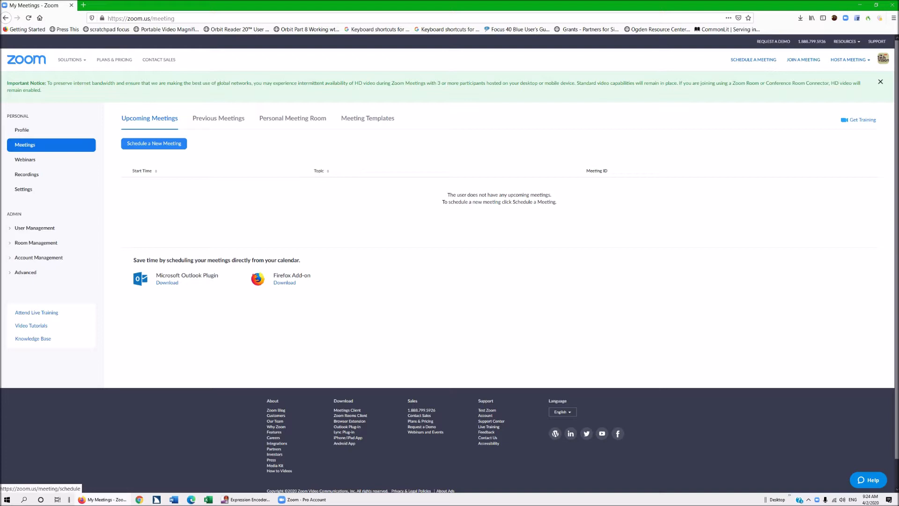
{"action": "left_click", "coordinate": [153, 143]}
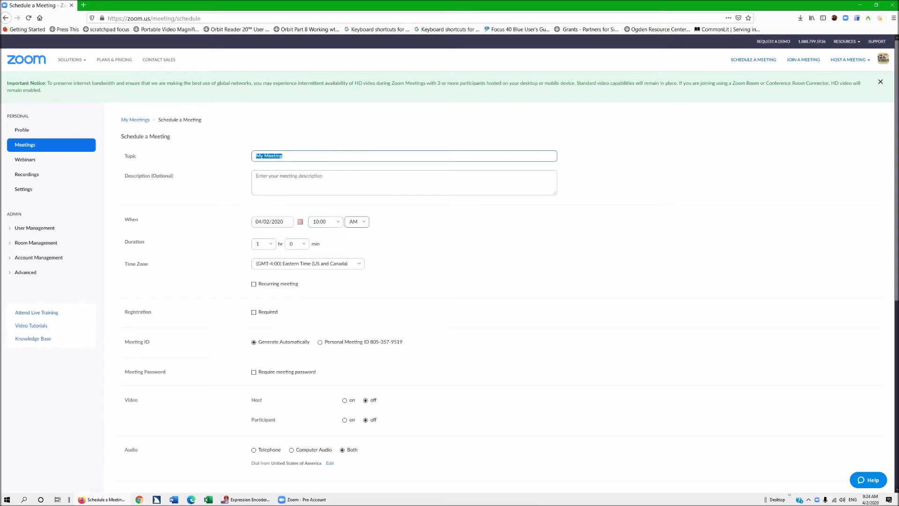
Look at the meeting's date calendar and go through the fields down to the time zone.
{"action": "left_click", "coordinate": [450, 229]}
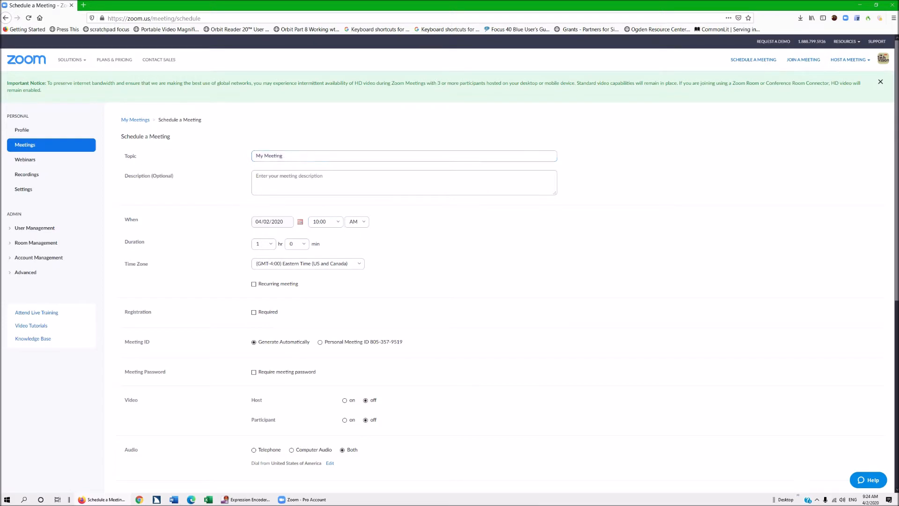
{"action": "key", "text": "Return"}
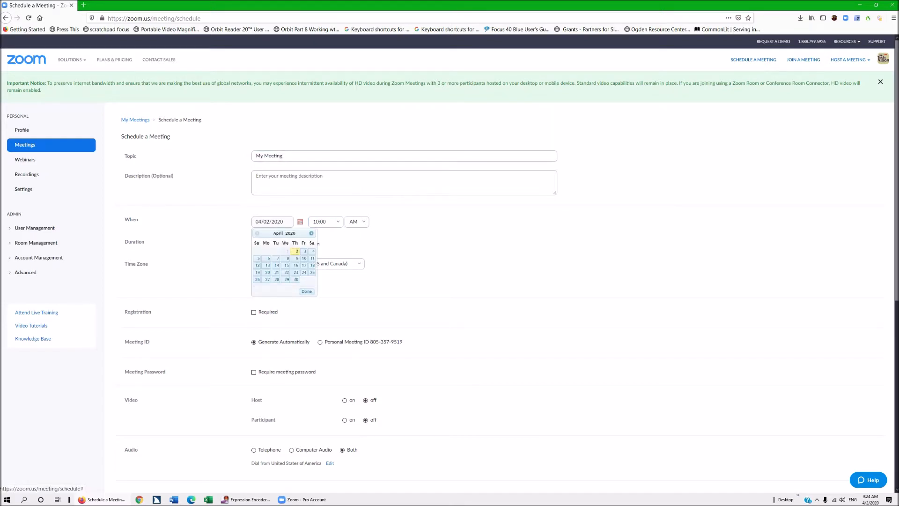
{"action": "key", "text": "Escape"}
{"action": "key", "text": "Tab"}
{"action": "key", "text": "Tab"}
{"action": "key", "text": "Tab"}
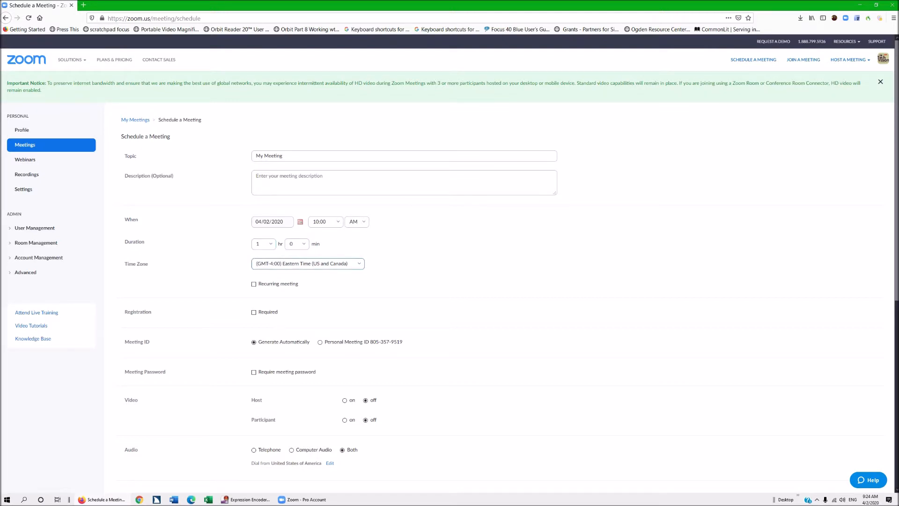
Try making the meeting recurring and view the available recurrence frequencies.
{"action": "key", "text": "Tab"}
{"action": "key", "text": "space"}
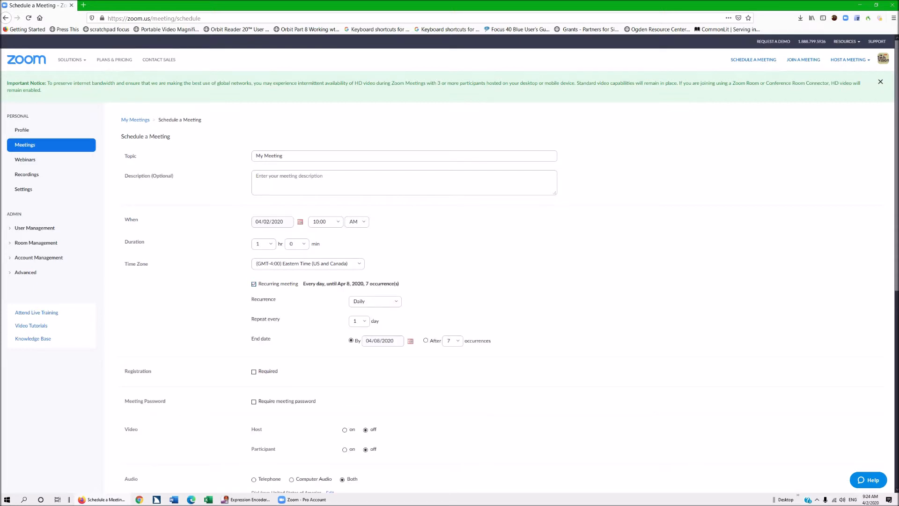
{"action": "left_click", "coordinate": [375, 301]}
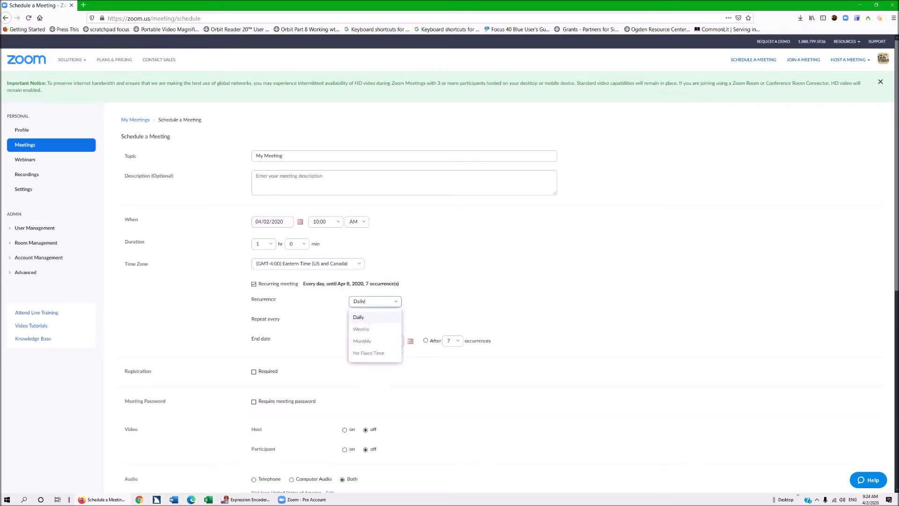
{"action": "left_click", "coordinate": [254, 284]}
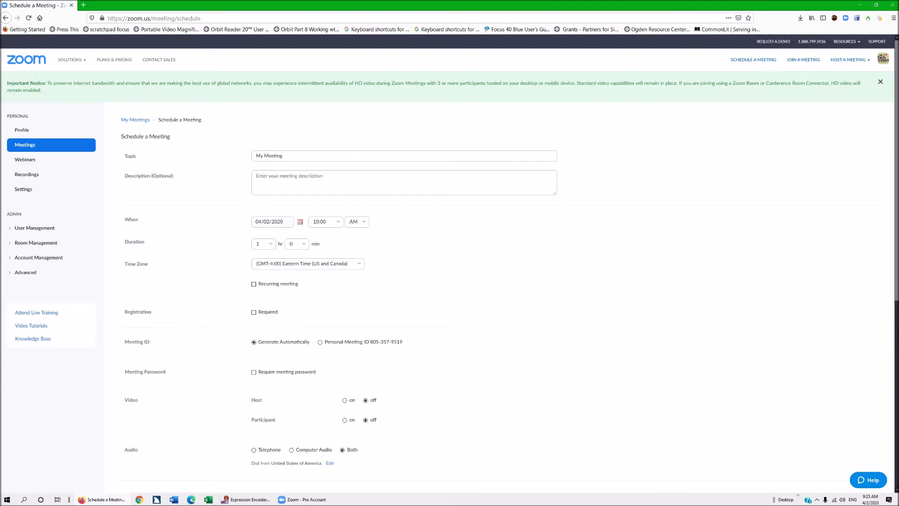
{"action": "key", "text": "space"}
{"action": "key", "text": "space"}
Enable muting participants upon entry in the meeting options and save the scheduled meeting.
{"action": "scroll", "coordinate": [450, 263], "scroll_direction": "down", "scroll_amount": 2}
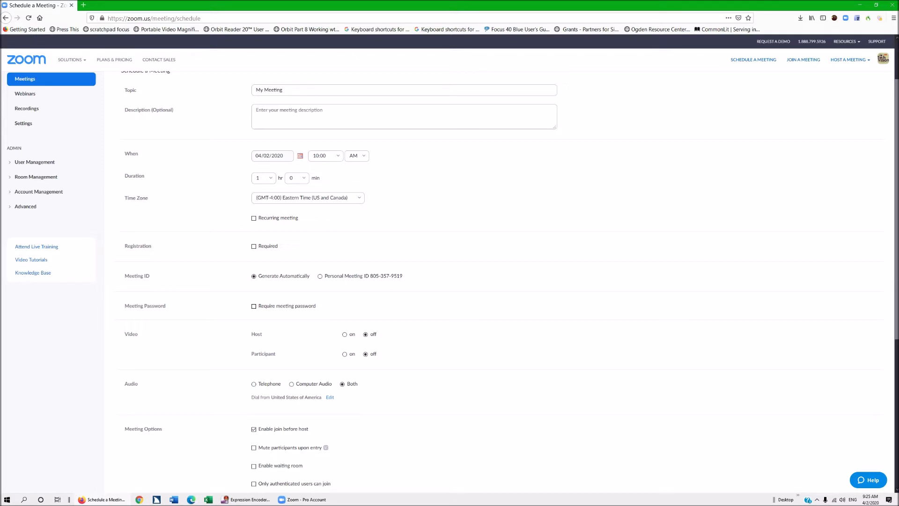
{"action": "scroll", "coordinate": [453, 281], "scroll_direction": "down", "scroll_amount": 3}
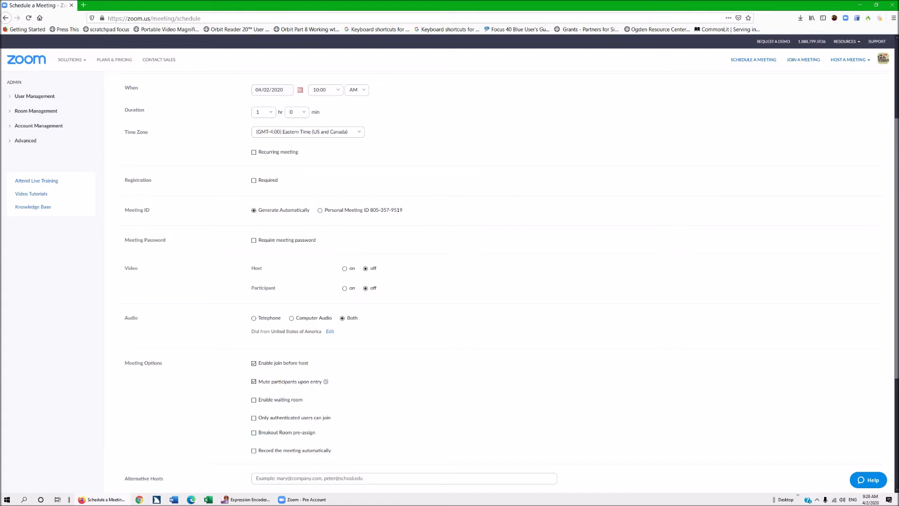
{"action": "scroll", "coordinate": [449, 280], "scroll_direction": "down", "scroll_amount": 3}
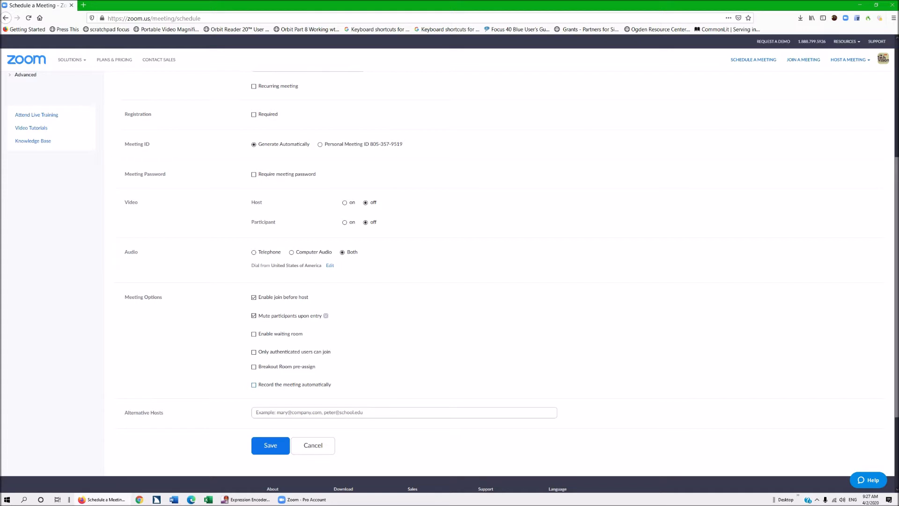
{"action": "key", "text": "b"}
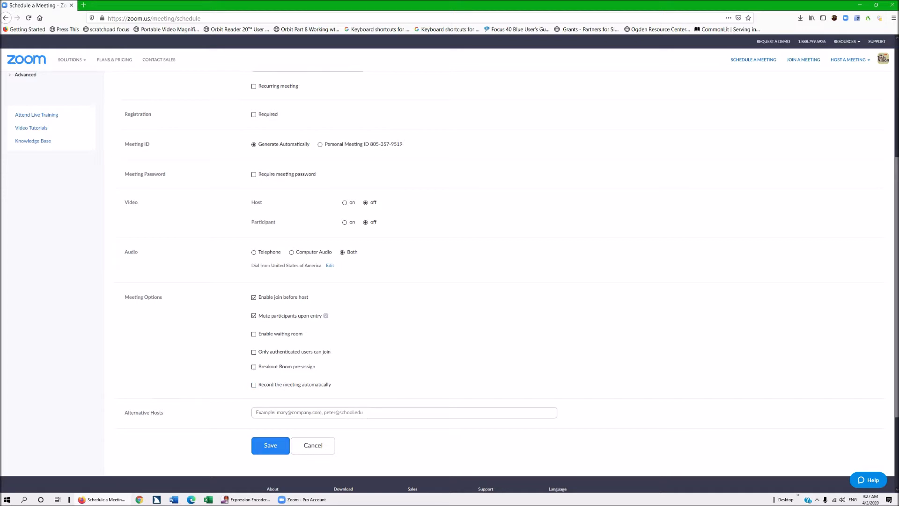
{"action": "key", "text": "Return"}
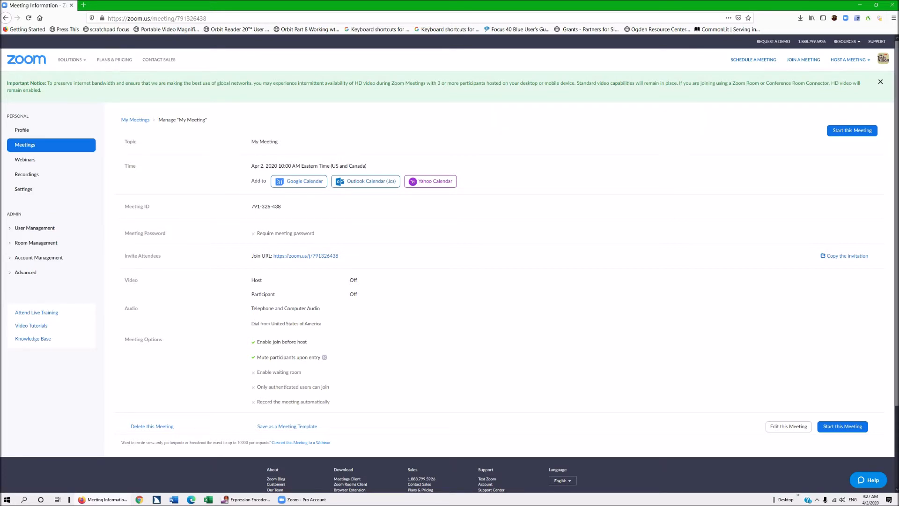
Copy the full invitation text of the saved meeting and open Gmail in a new browser tab.
{"action": "left_click", "coordinate": [845, 256]}
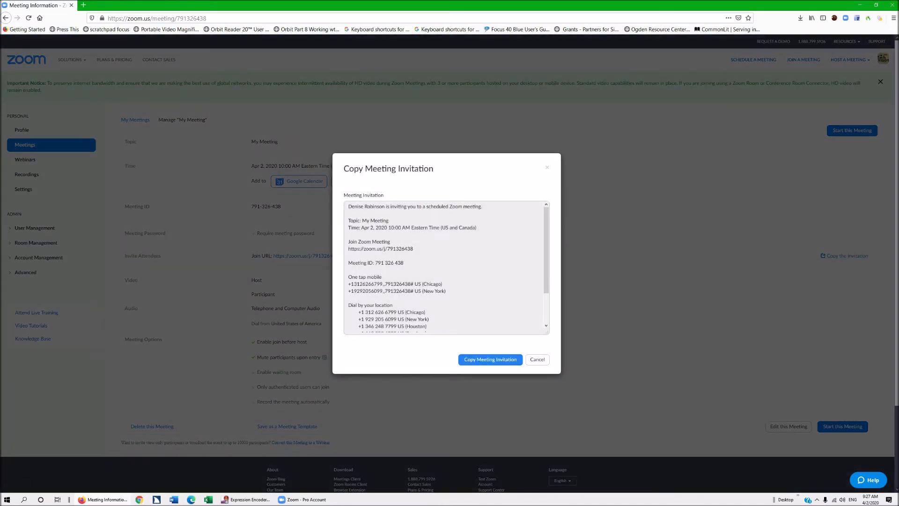
{"action": "left_click", "coordinate": [490, 359]}
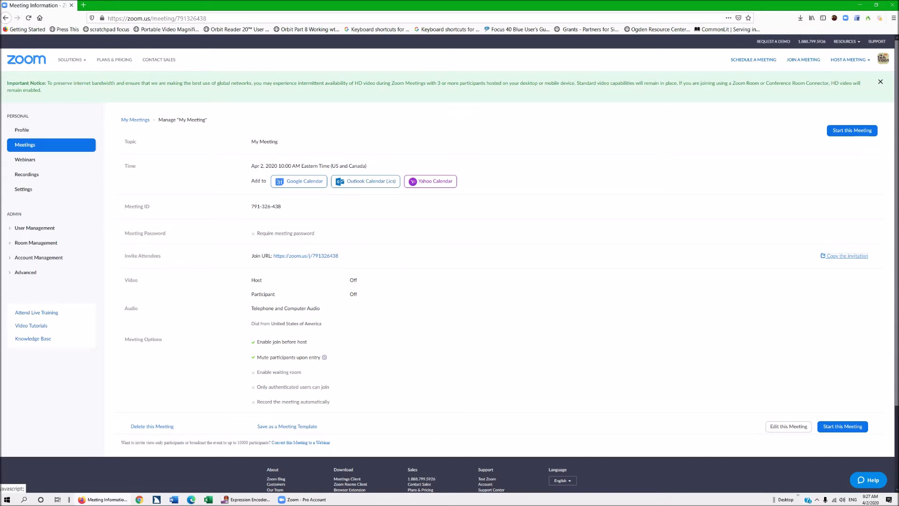
{"action": "key", "text": "ctrl+t"}
{"action": "type", "text": "gmail.com/"}
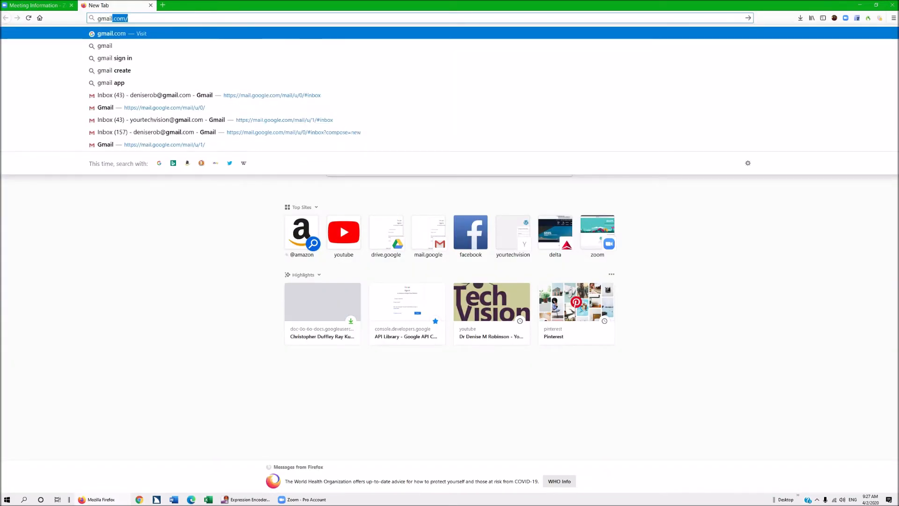
{"action": "key", "text": "Return"}
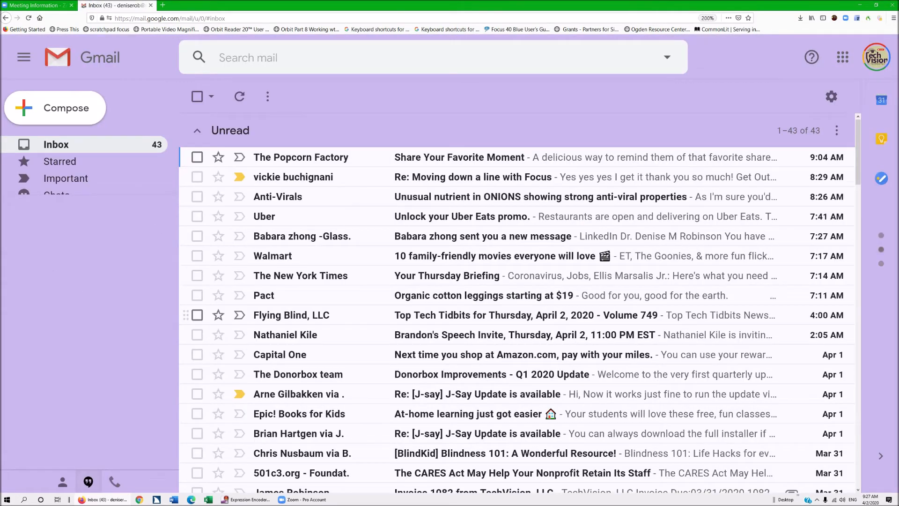
Compose a new email to the recipient's suggested contact address with the subject "English".
{"action": "key", "text": "c"}
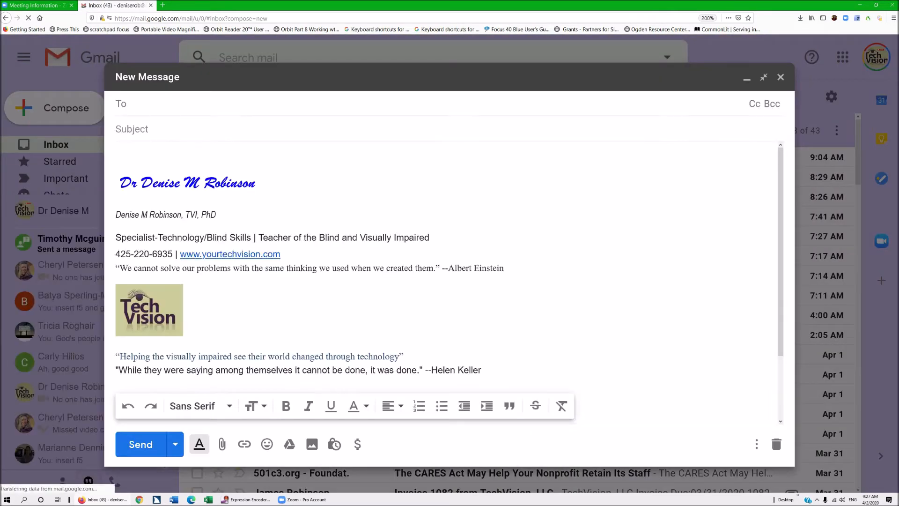
{"action": "type", "text": "denise"}
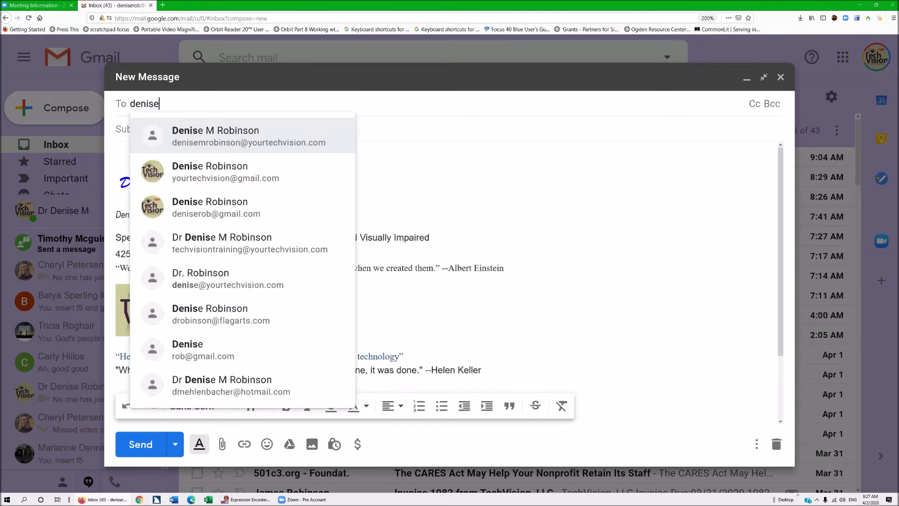
{"action": "key", "text": "Return"}
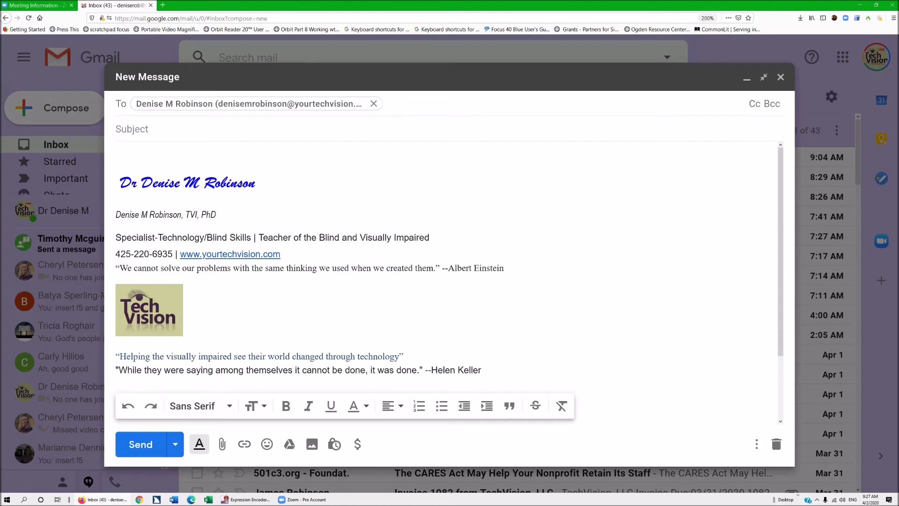
{"action": "key", "text": "Tab"}
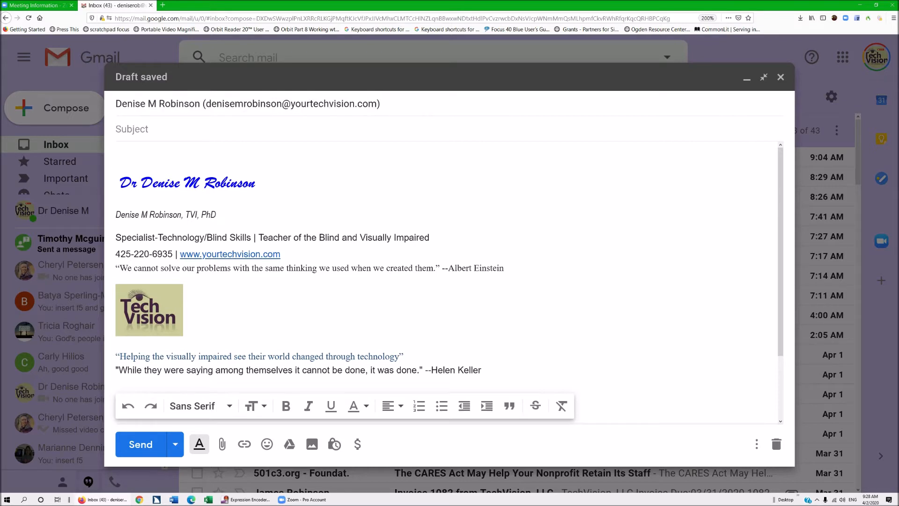
{"action": "type", "text": "English"}
{"action": "key", "text": "Tab"}
Paste the copied Zoom invitation into the message body, check it, and send the email.
{"action": "key", "text": "ctrl+v"}
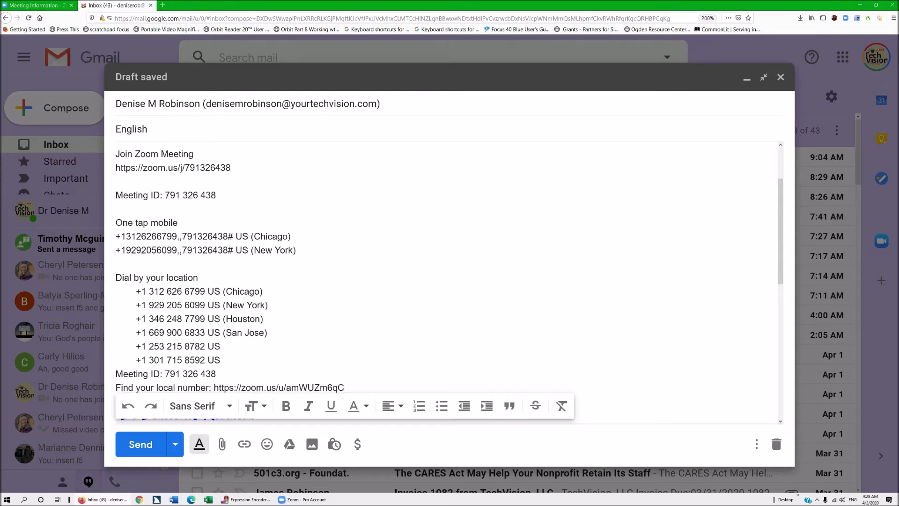
{"action": "scroll", "coordinate": [447, 281], "scroll_direction": "down", "scroll_amount": 3}
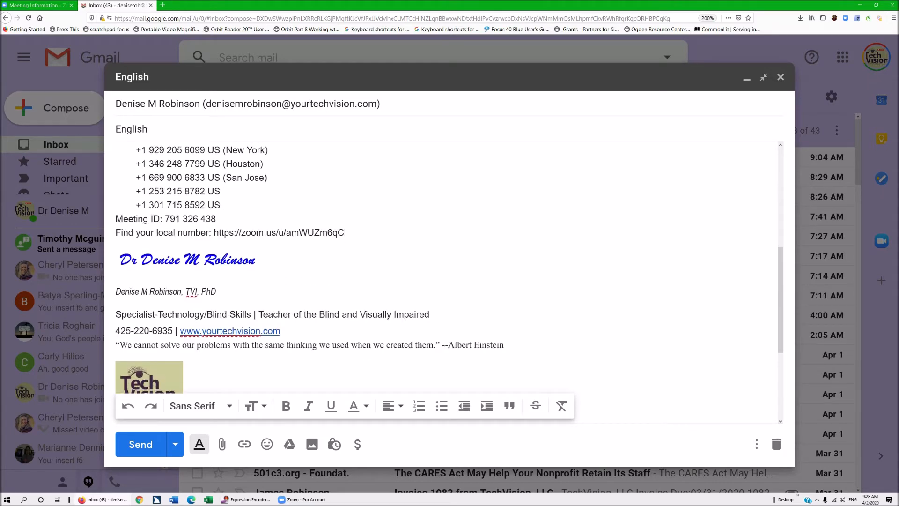
{"action": "scroll", "coordinate": [447, 281], "scroll_direction": "up", "scroll_amount": 5}
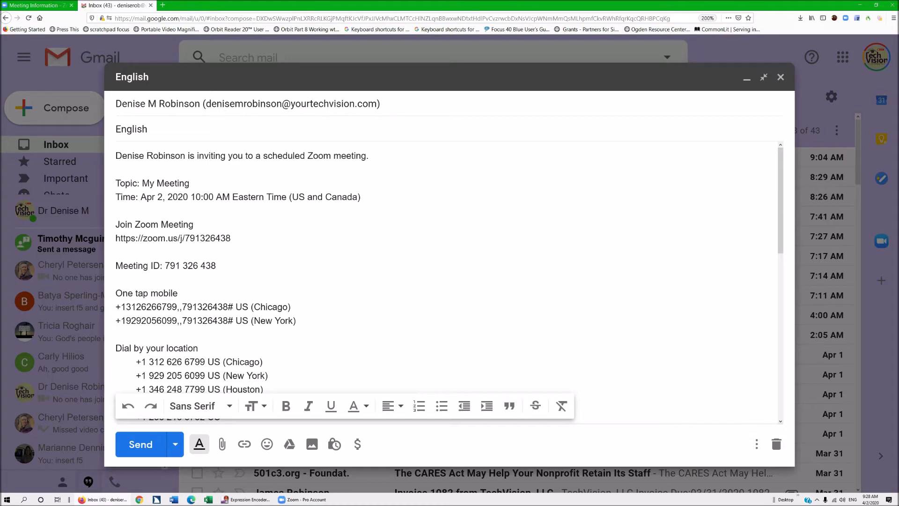
{"action": "key", "text": "Tab"}
{"action": "key", "text": "Return"}
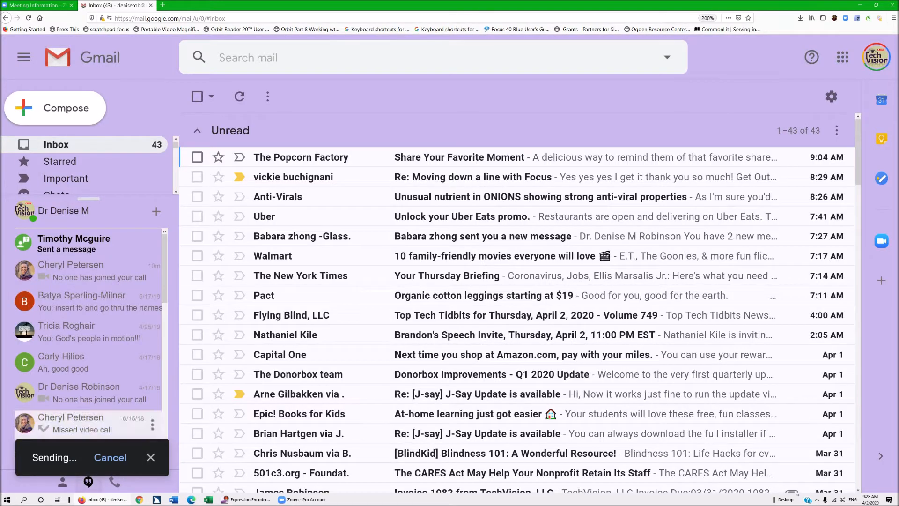
Return to the Zoom website and open the Webinars information page.
{"action": "key", "text": "ctrl+shift+Tab"}
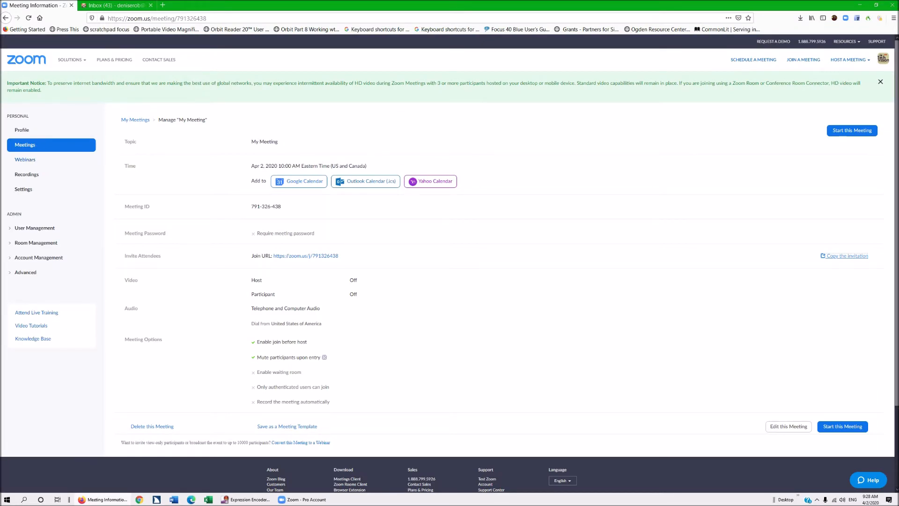
{"action": "left_click", "coordinate": [26, 159]}
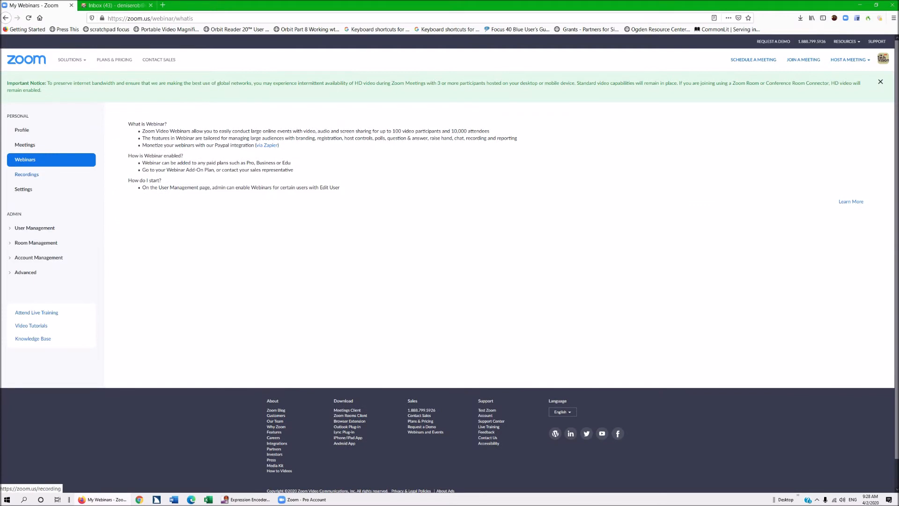
View the Recordings page, then turn on Mute participants upon entry in the account's meeting settings.
{"action": "left_click", "coordinate": [26, 174]}
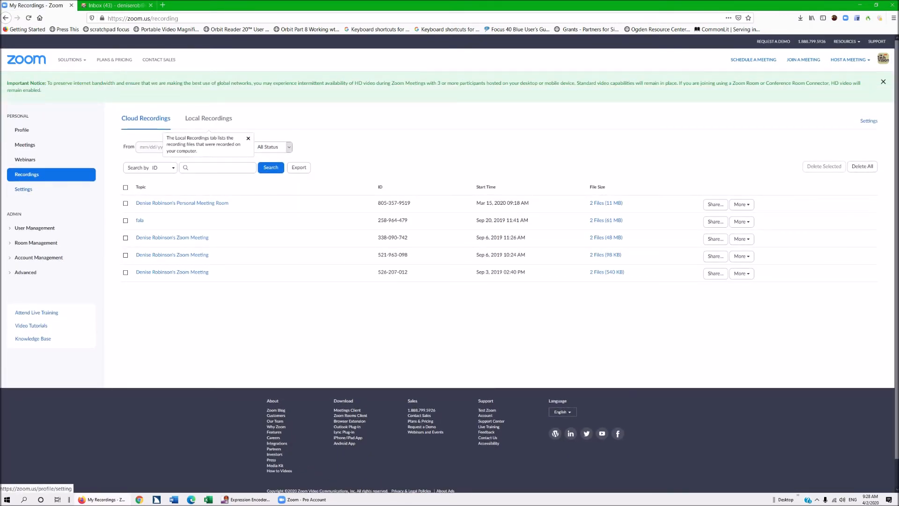
{"action": "left_click", "coordinate": [23, 189]}
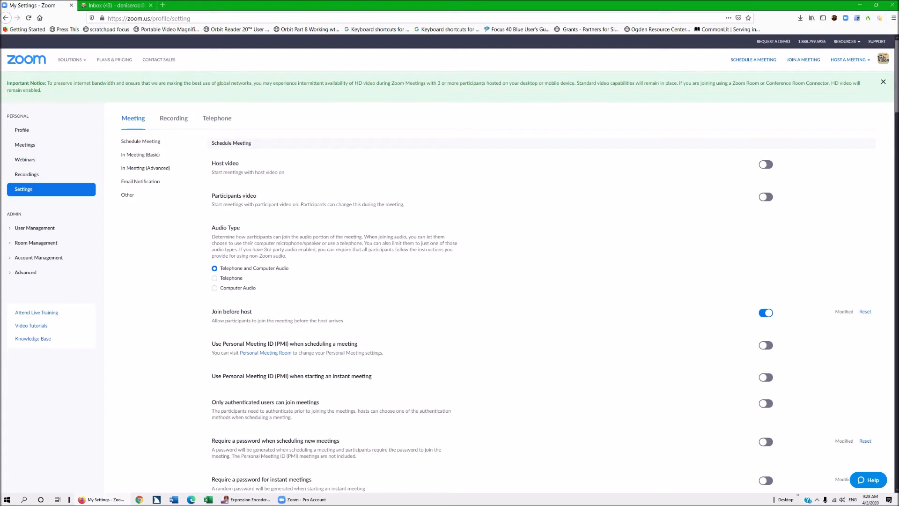
{"action": "scroll", "coordinate": [451, 281], "scroll_direction": "down", "scroll_amount": 5}
{"action": "scroll", "coordinate": [451, 281], "scroll_direction": "down", "scroll_amount": 2}
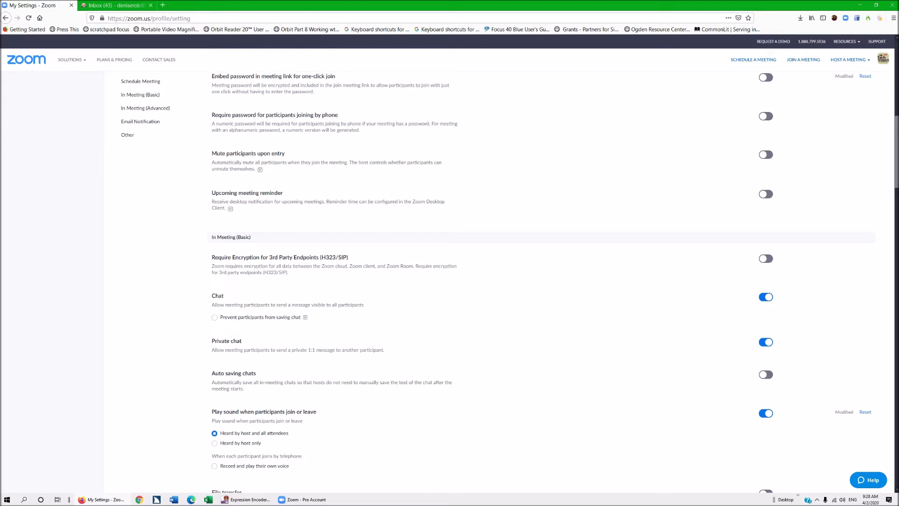
{"action": "mouse_move", "coordinate": [260, 169]}
{"action": "key", "text": "space"}
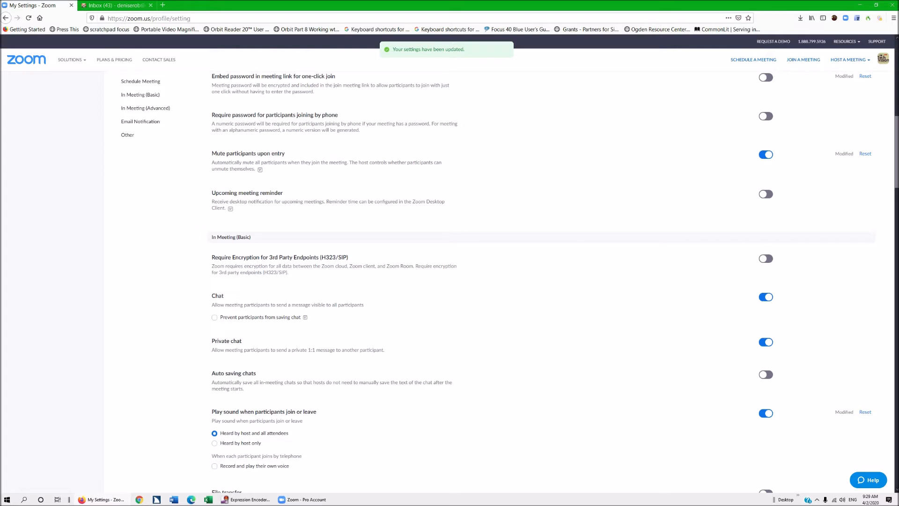
Review the Schedule Meeting and In Meeting (Basic) options in the account's meeting settings.
{"action": "scroll", "coordinate": [541, 281], "scroll_direction": "up", "scroll_amount": 3}
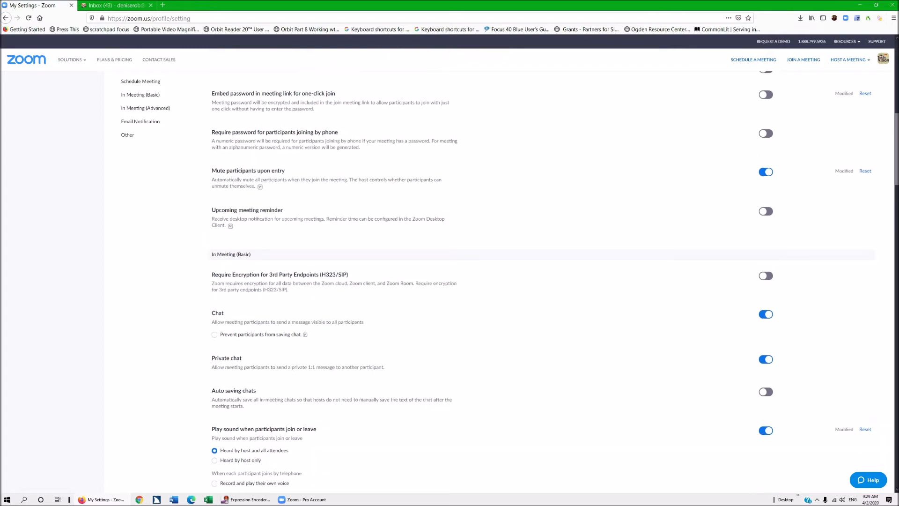
{"action": "scroll", "coordinate": [541, 281], "scroll_direction": "up", "scroll_amount": 6}
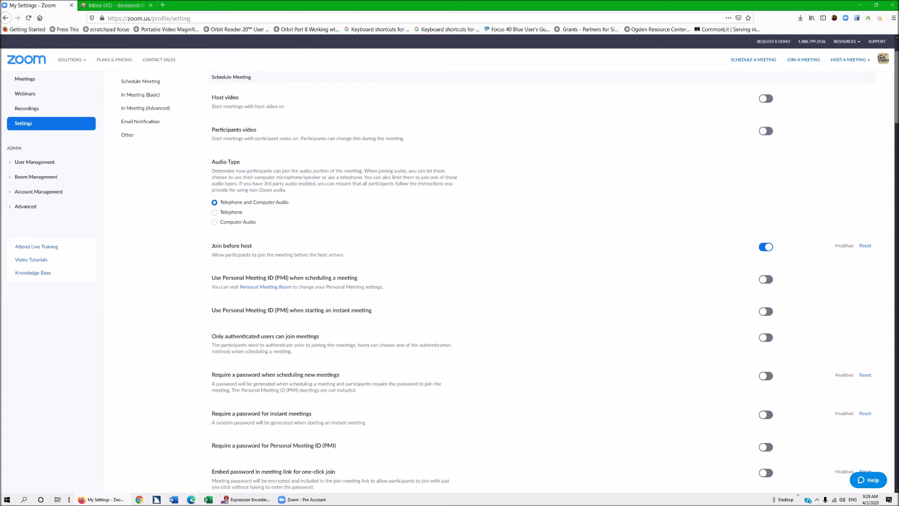
{"action": "scroll", "coordinate": [541, 281], "scroll_direction": "down", "scroll_amount": 5}
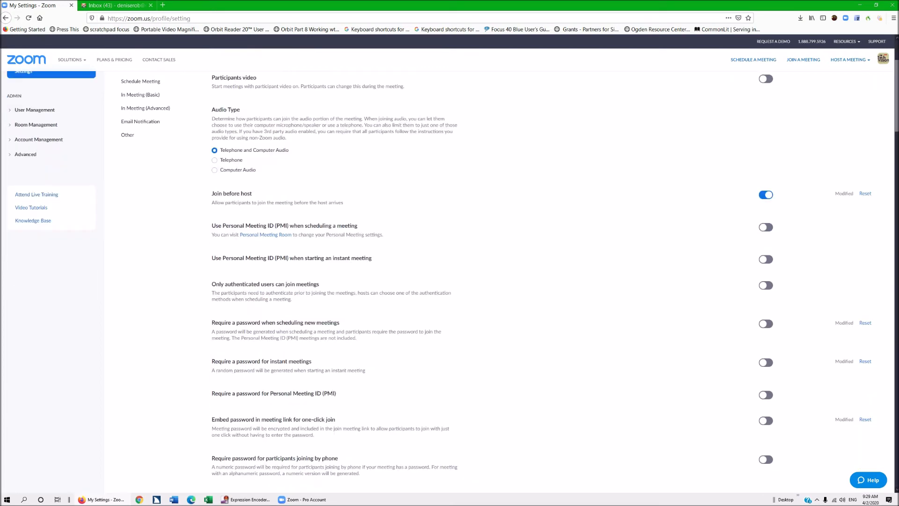
{"action": "scroll", "coordinate": [541, 281], "scroll_direction": "down", "scroll_amount": 2}
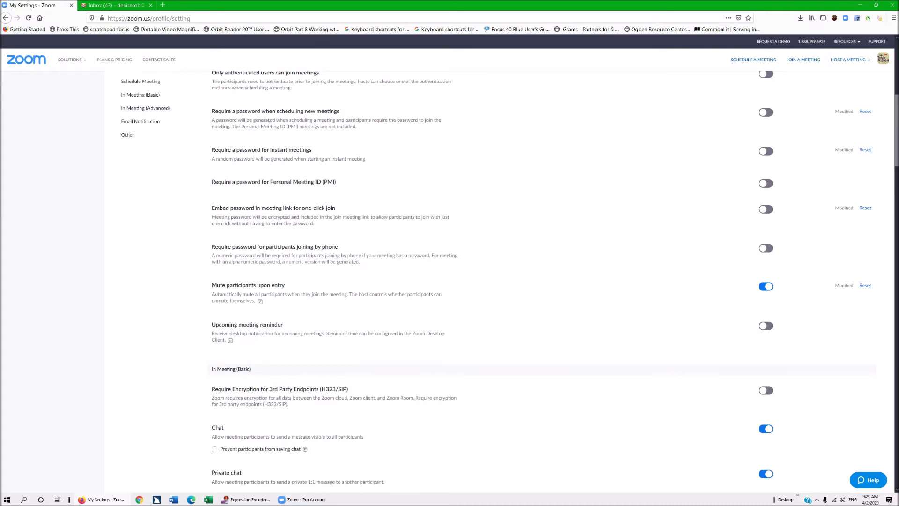
{"action": "scroll", "coordinate": [541, 281], "scroll_direction": "down", "scroll_amount": 2}
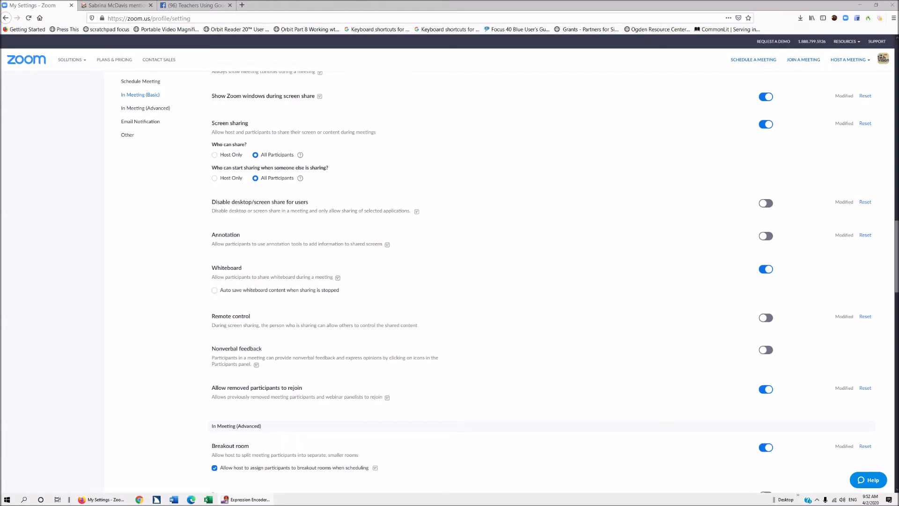
{"action": "key", "text": "alt+Tab"}
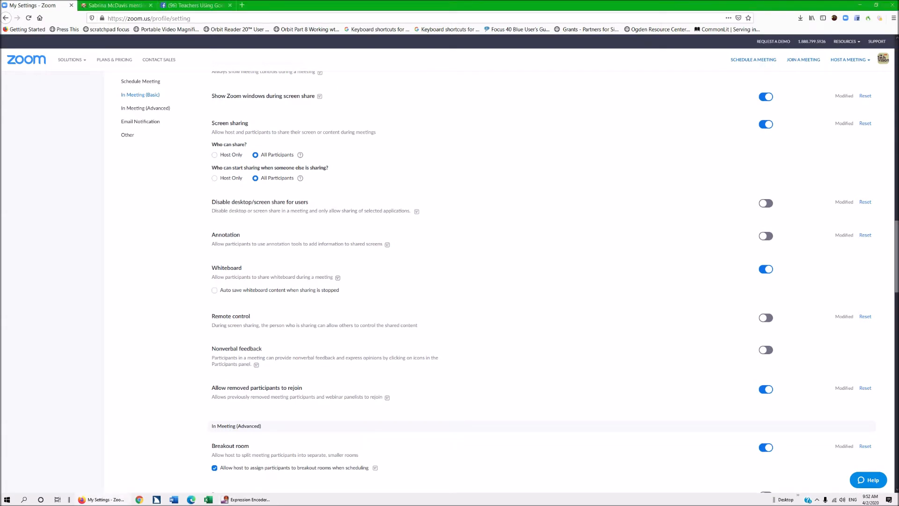
{"action": "scroll", "coordinate": [541, 281], "scroll_direction": "up", "scroll_amount": 8}
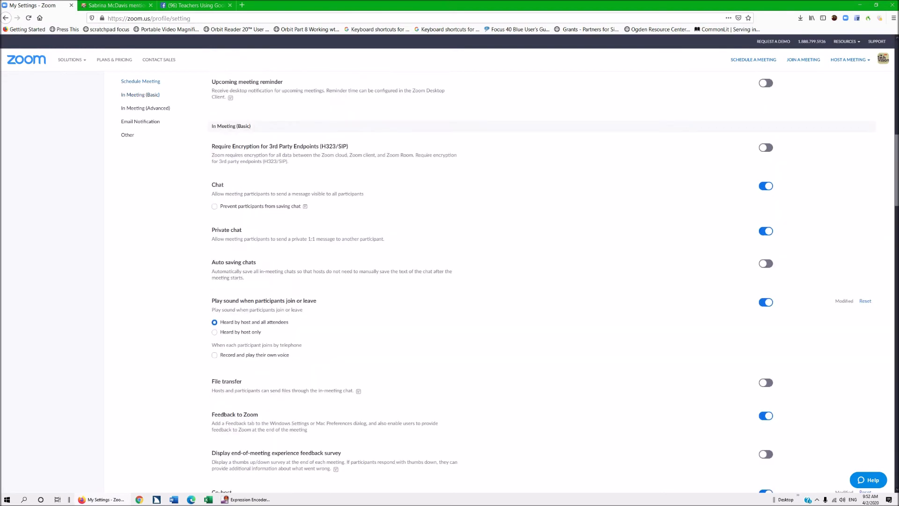
{"action": "scroll", "coordinate": [541, 281], "scroll_direction": "up", "scroll_amount": 4}
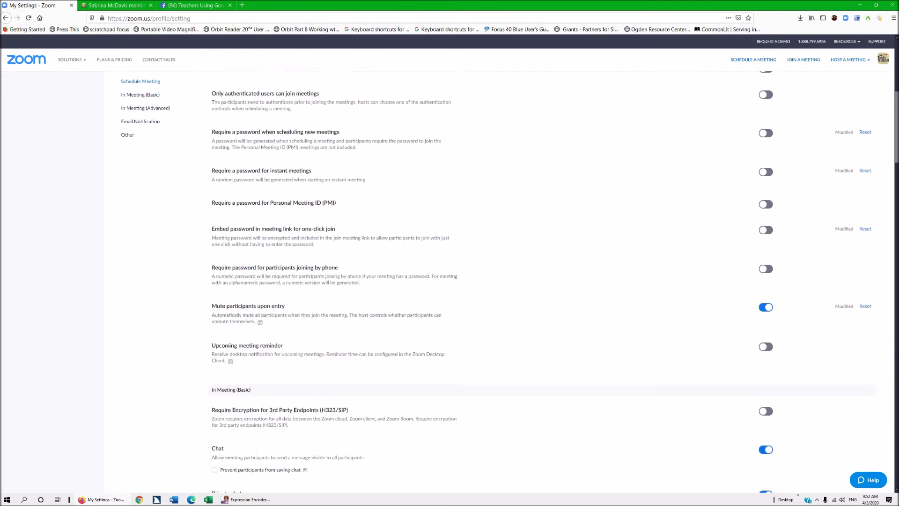
{"action": "scroll", "coordinate": [541, 281], "scroll_direction": "up", "scroll_amount": 5}
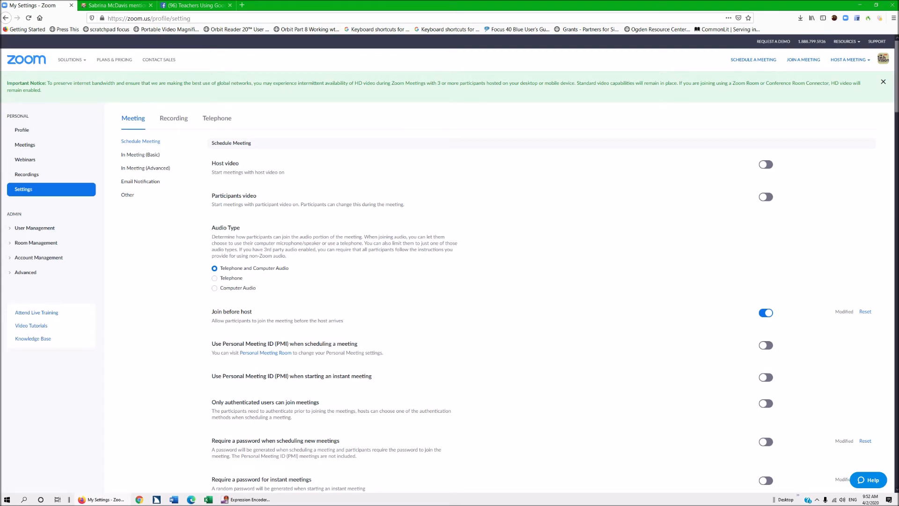
Look at the Meeting Templates on the Meetings page and return to the Upcoming Meetings list.
{"action": "left_click", "coordinate": [25, 145]}
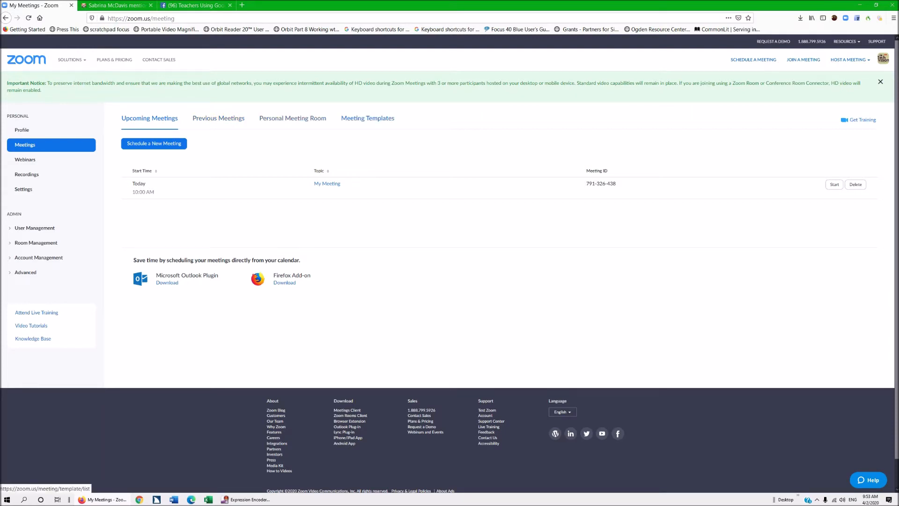
{"action": "left_click", "coordinate": [368, 118]}
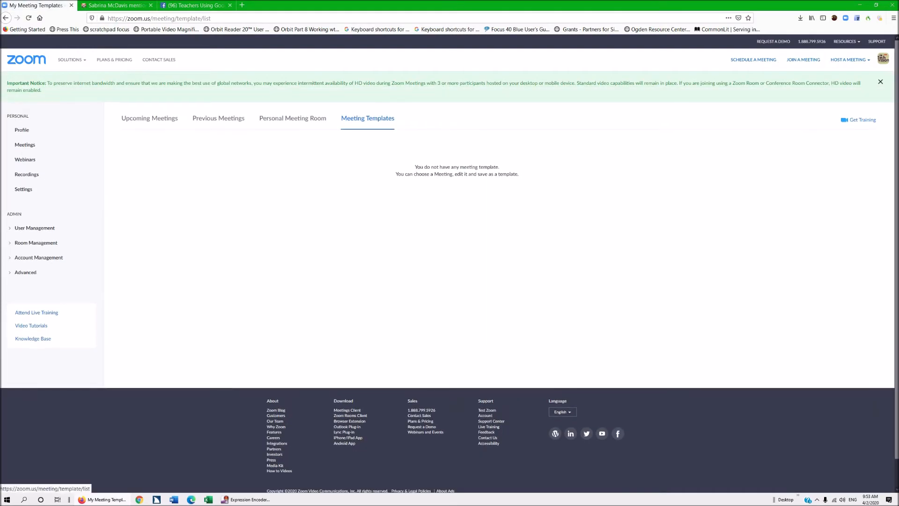
{"action": "left_click", "coordinate": [149, 118]}
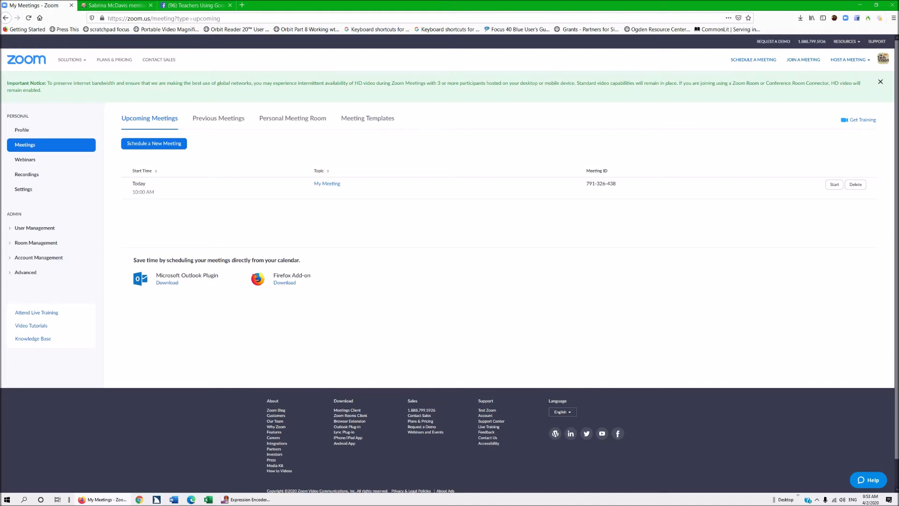
Launch the Zoom desktop app and switch it to the Home view.
{"action": "key", "text": "super"}
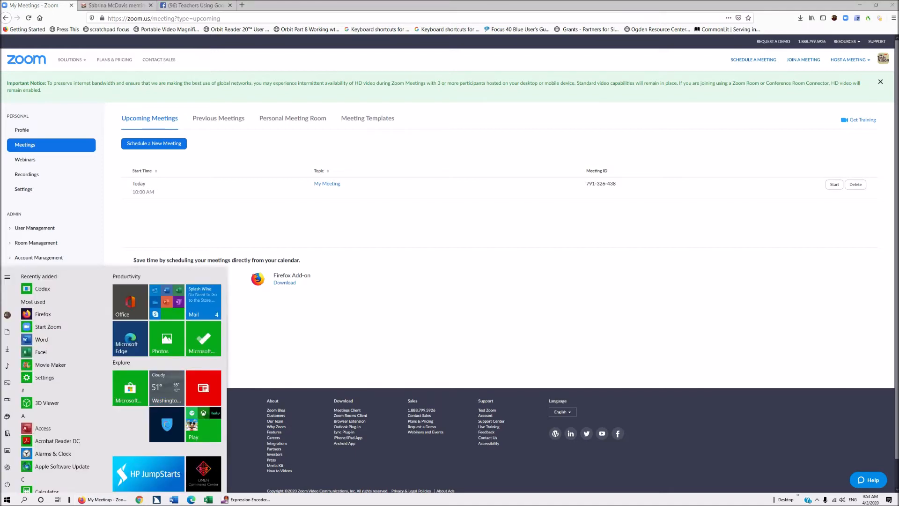
{"action": "type", "text": "zoo"}
{"action": "key", "text": "Return"}
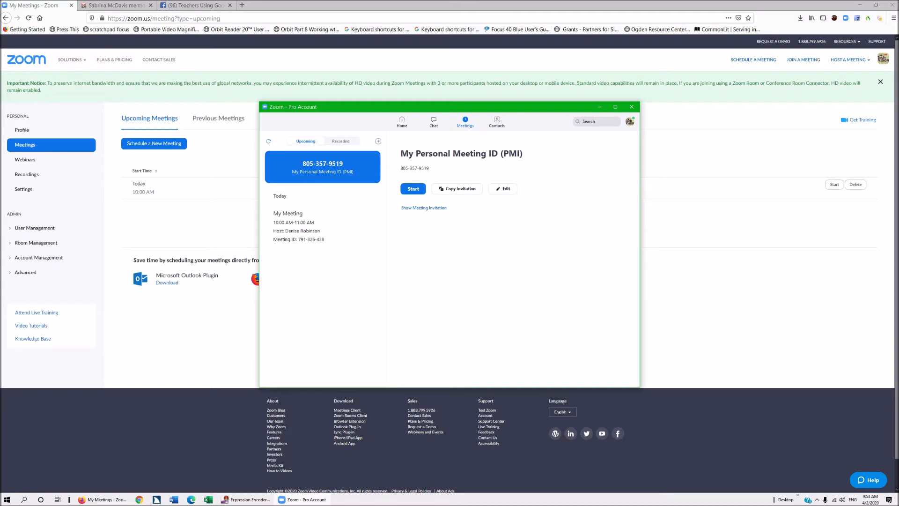
{"action": "key", "text": "ctrl+shift+Tab"}
{"action": "key", "text": "ctrl+shift+Tab"}
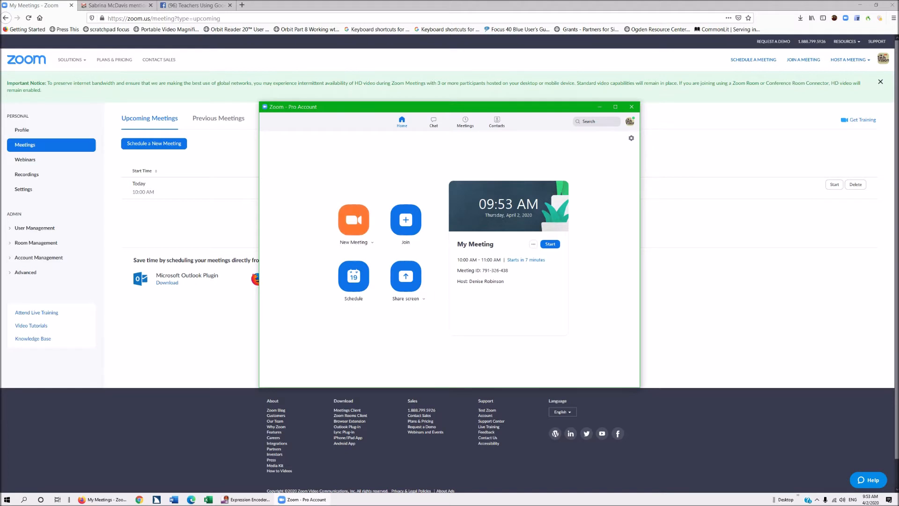
Open the desktop app's Settings from the profile options.
{"action": "left_click", "coordinate": [630, 121]}
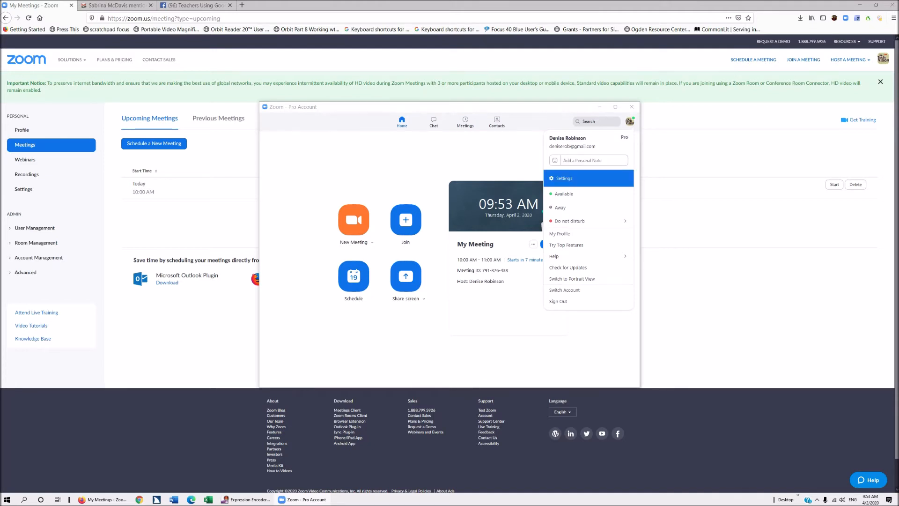
{"action": "key", "text": "Up"}
{"action": "key", "text": "Up"}
{"action": "key", "text": "Up"}
{"action": "key", "text": "Up"}
{"action": "key", "text": "Up"}
{"action": "key", "text": "Up"}
{"action": "key", "text": "Up"}
{"action": "key", "text": "Return"}
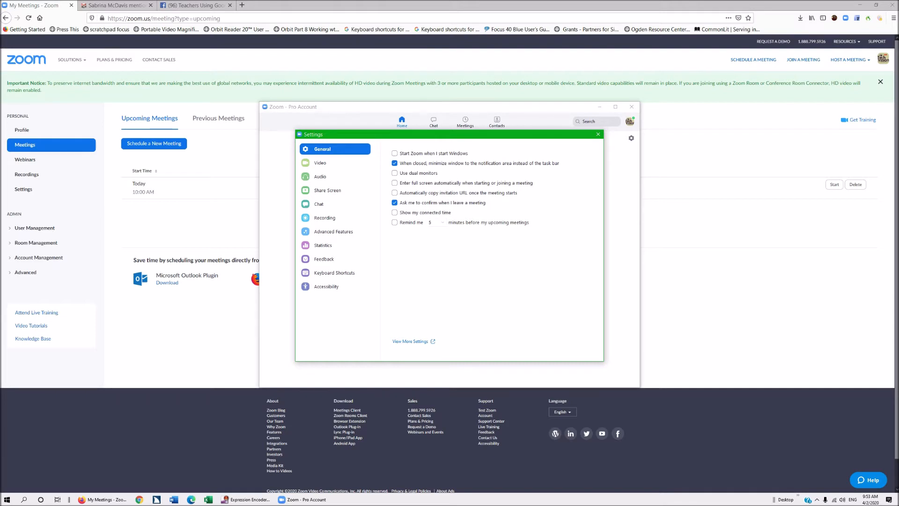
View the Video settings, followed by the Audio settings for speaker and microphone.
{"action": "key", "text": "Down"}
{"action": "key", "text": "Return"}
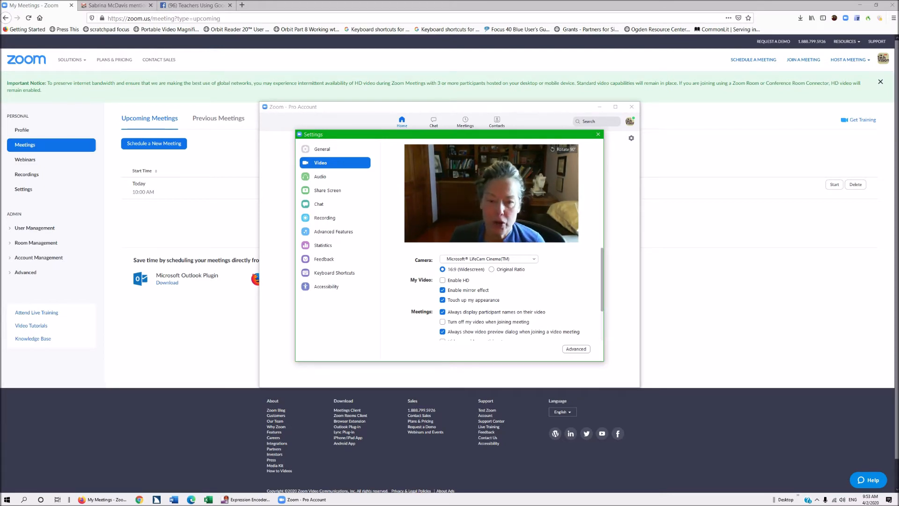
{"action": "left_click", "coordinate": [335, 176]}
{"action": "key", "text": "Return"}
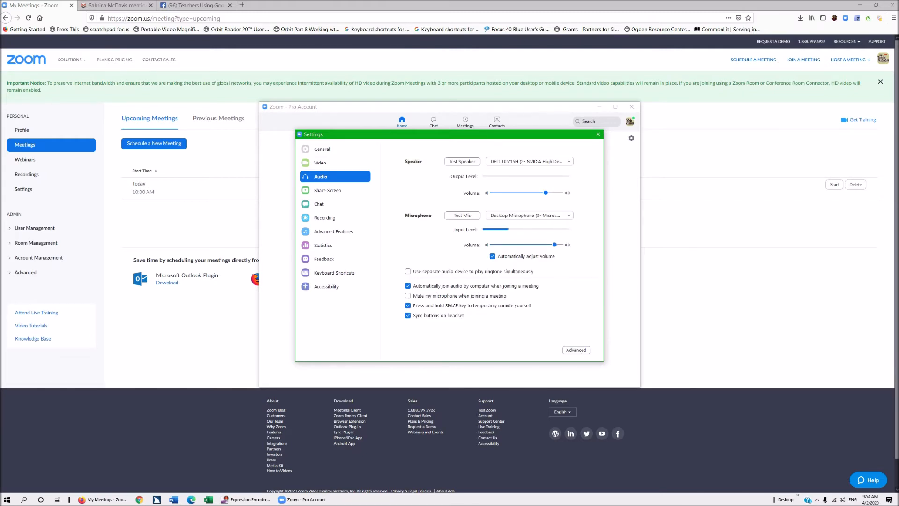
View the Share Screen settings and the Chat settings.
{"action": "key", "text": "Down"}
{"action": "key", "text": "space"}
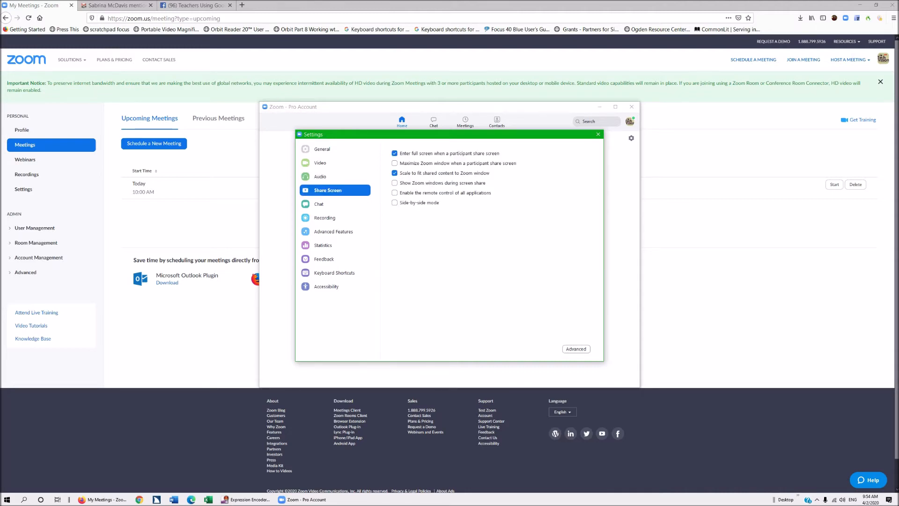
{"action": "key", "text": "Down"}
{"action": "key", "text": "space"}
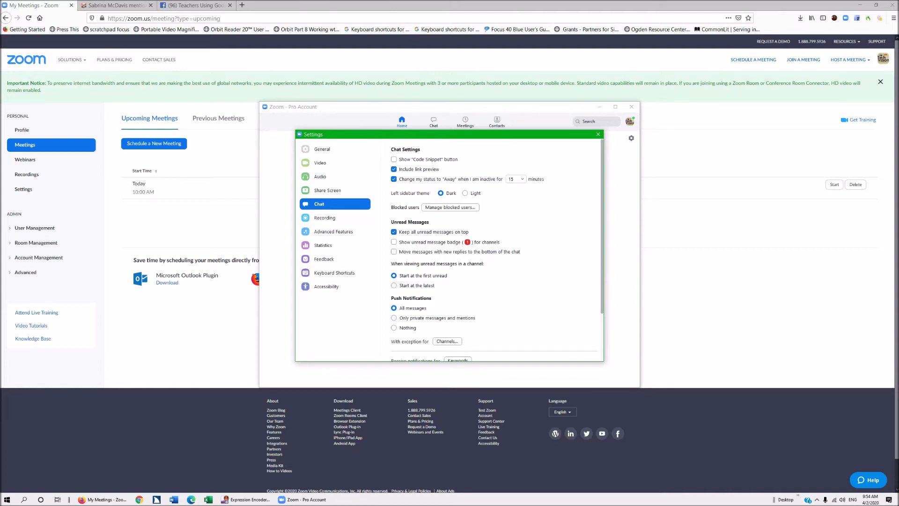
View the Recording settings, then open the account's advanced features on the web from Advanced Features.
{"action": "key", "text": "Down"}
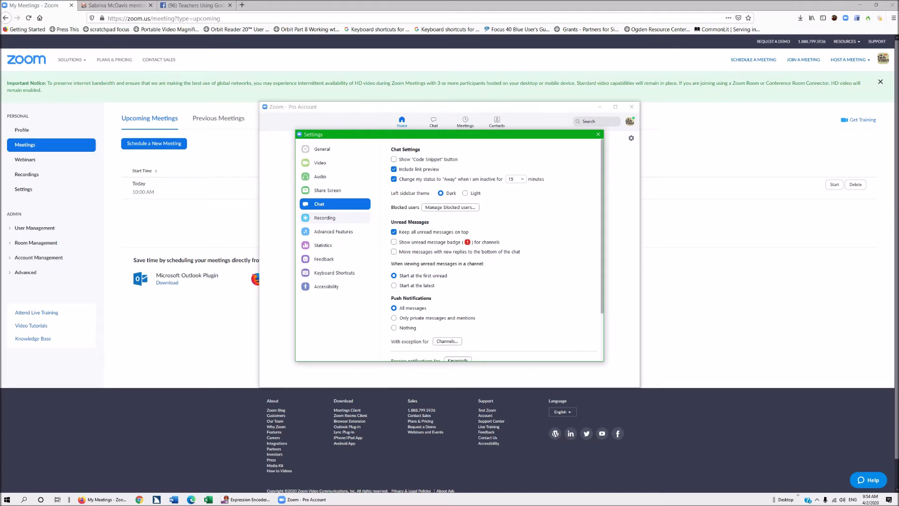
{"action": "left_click", "coordinate": [325, 218]}
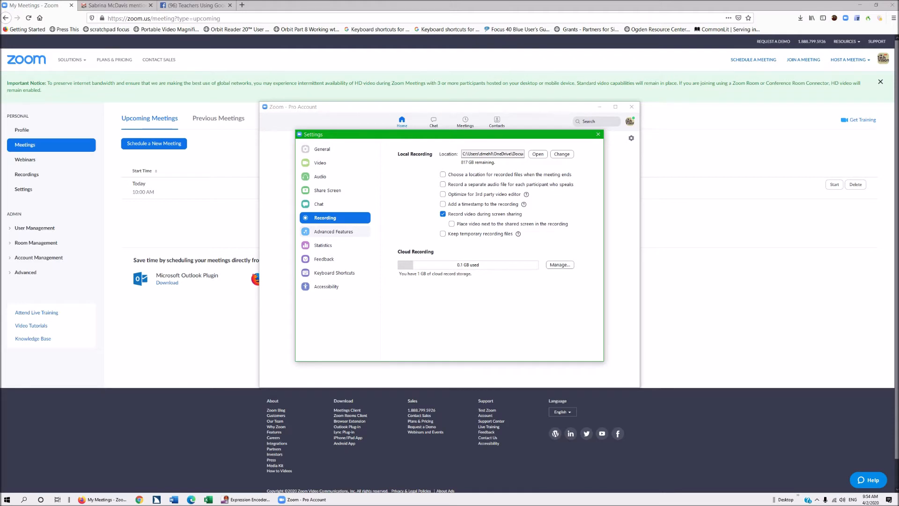
{"action": "left_click", "coordinate": [334, 232]}
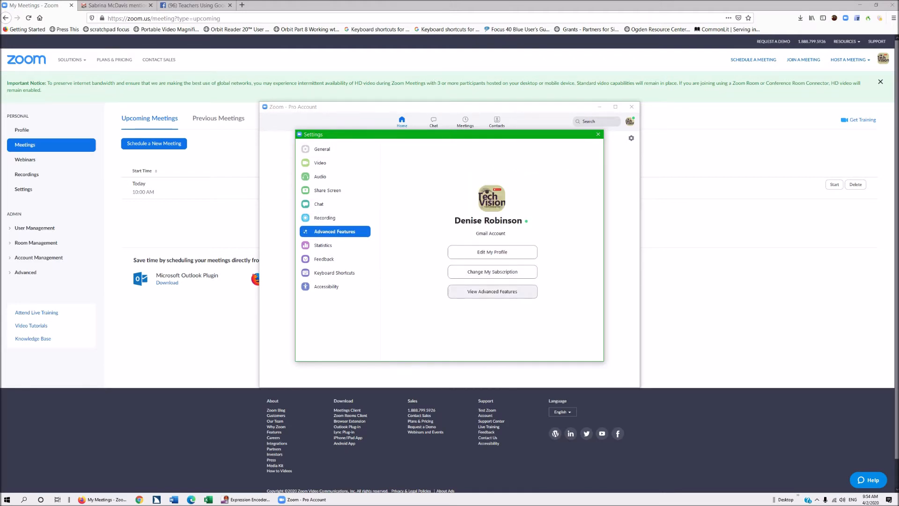
{"action": "left_click", "coordinate": [492, 291]}
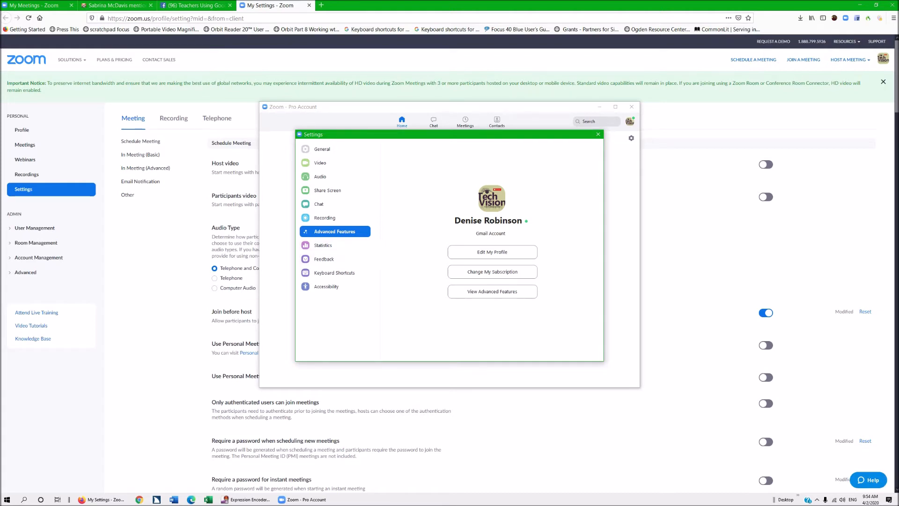
Review the list of keyboard shortcuts from popup navigation through End Meeting, and close the desktop app's Settings.
{"action": "left_click", "coordinate": [335, 273]}
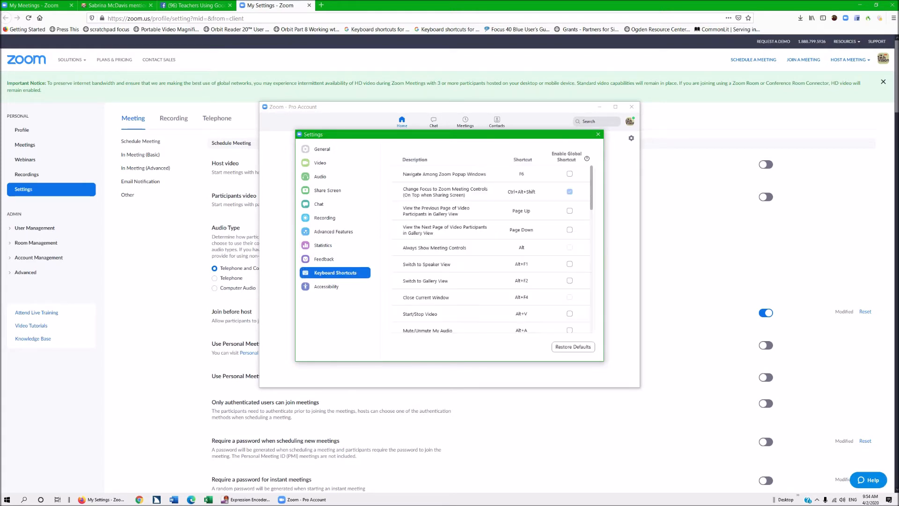
{"action": "scroll", "coordinate": [490, 251], "scroll_direction": "down", "scroll_amount": 1}
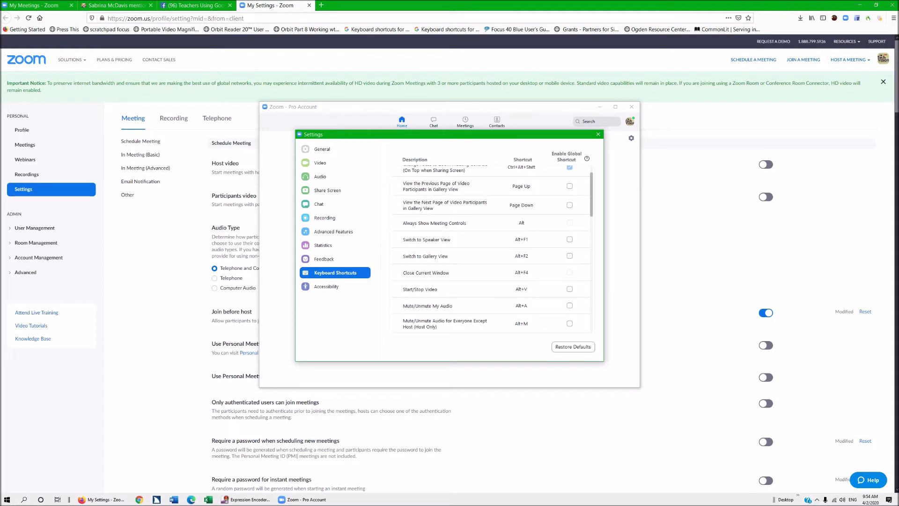
{"action": "scroll", "coordinate": [492, 249], "scroll_direction": "down", "scroll_amount": 1}
{"action": "scroll", "coordinate": [492, 248], "scroll_direction": "down", "scroll_amount": 1}
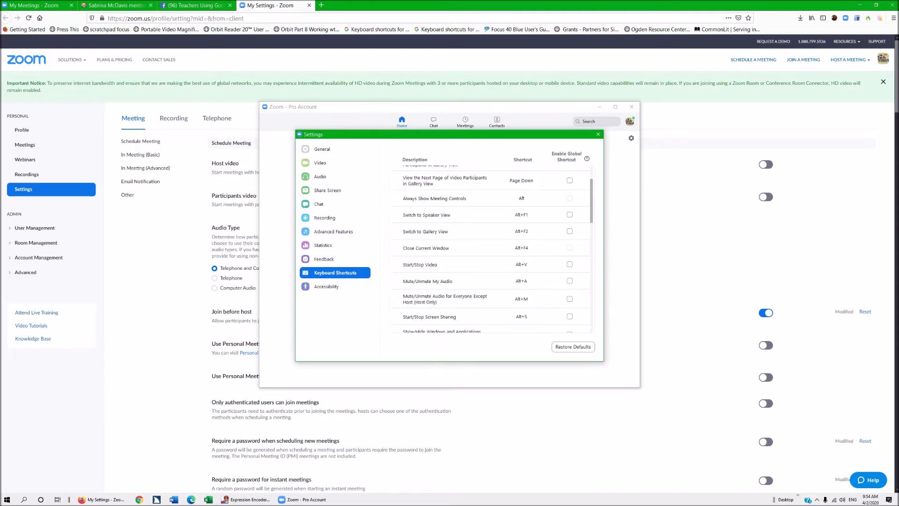
{"action": "scroll", "coordinate": [492, 249], "scroll_direction": "down", "scroll_amount": 2}
{"action": "scroll", "coordinate": [492, 249], "scroll_direction": "down", "scroll_amount": 4}
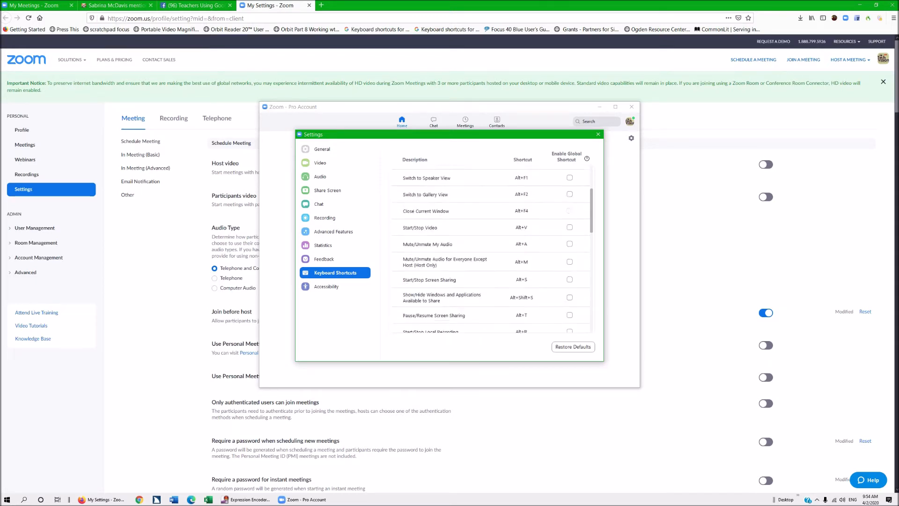
{"action": "scroll", "coordinate": [492, 252], "scroll_direction": "down", "scroll_amount": 1}
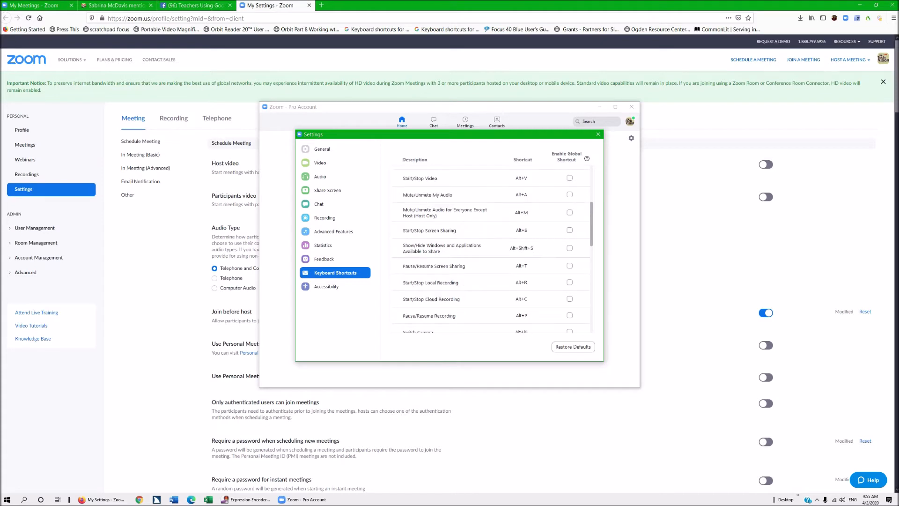
{"action": "scroll", "coordinate": [491, 249], "scroll_direction": "down", "scroll_amount": 2}
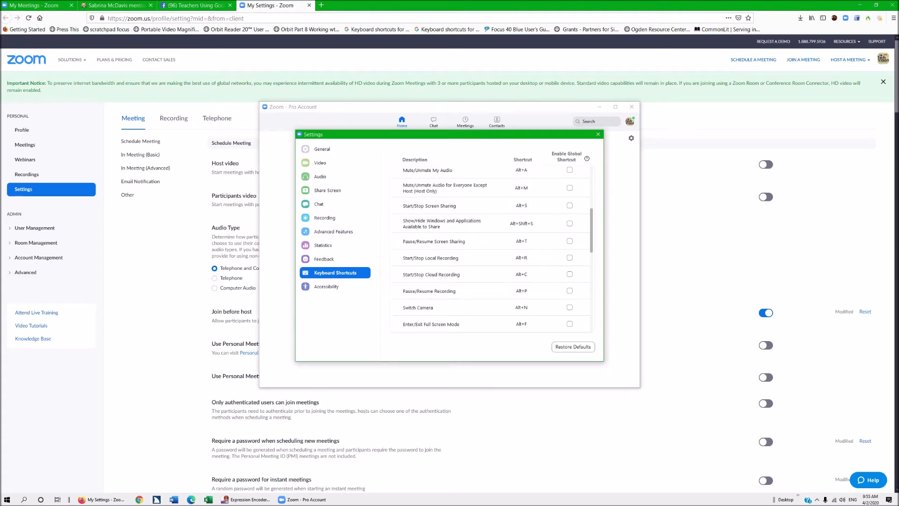
{"action": "scroll", "coordinate": [492, 249], "scroll_direction": "down", "scroll_amount": 7}
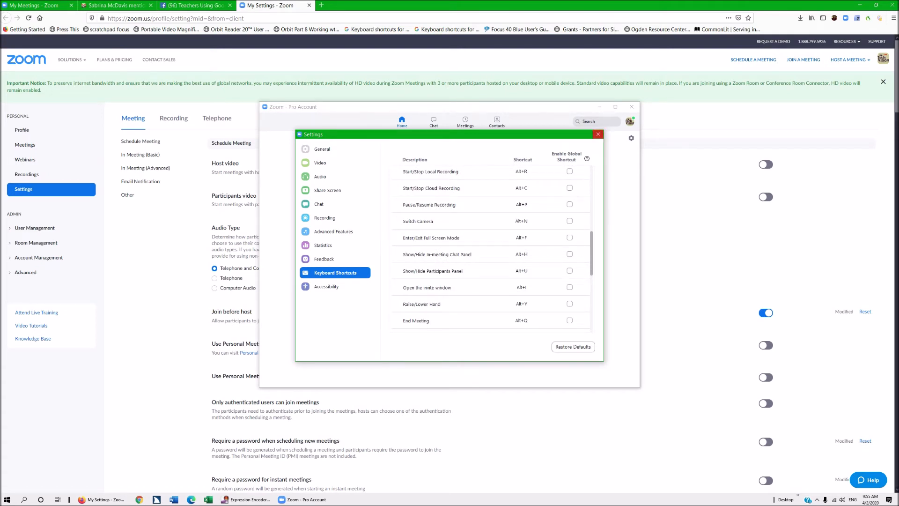
{"action": "left_click", "coordinate": [598, 135]}
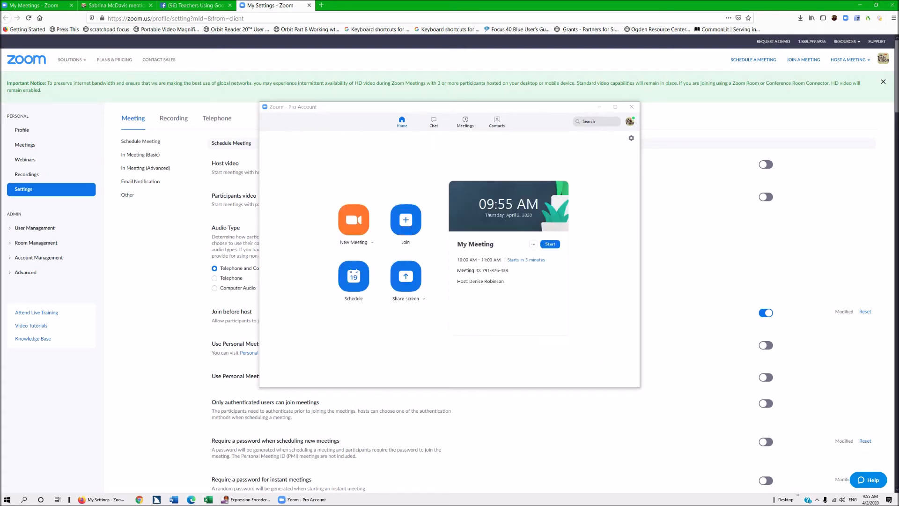
Start a meeting with the Personal Meeting ID and maximize the meeting window.
{"action": "left_click", "coordinate": [465, 122]}
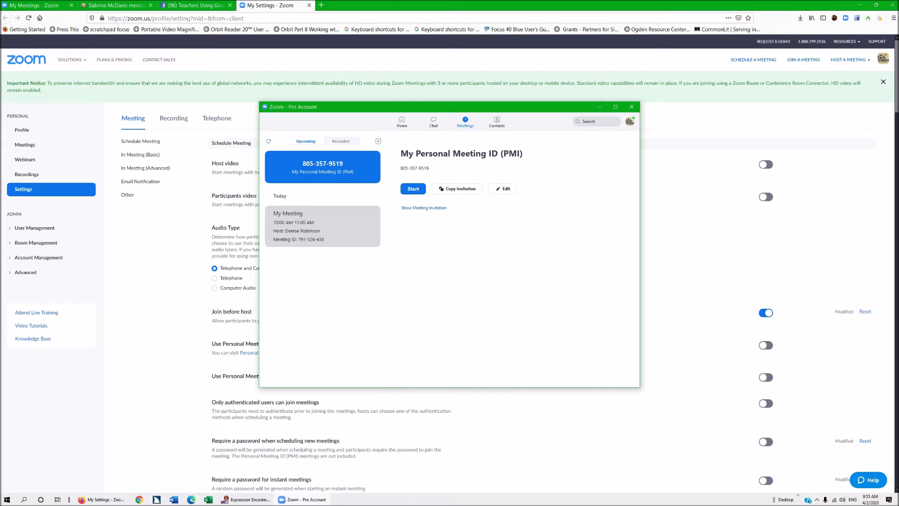
{"action": "left_click", "coordinate": [413, 189]}
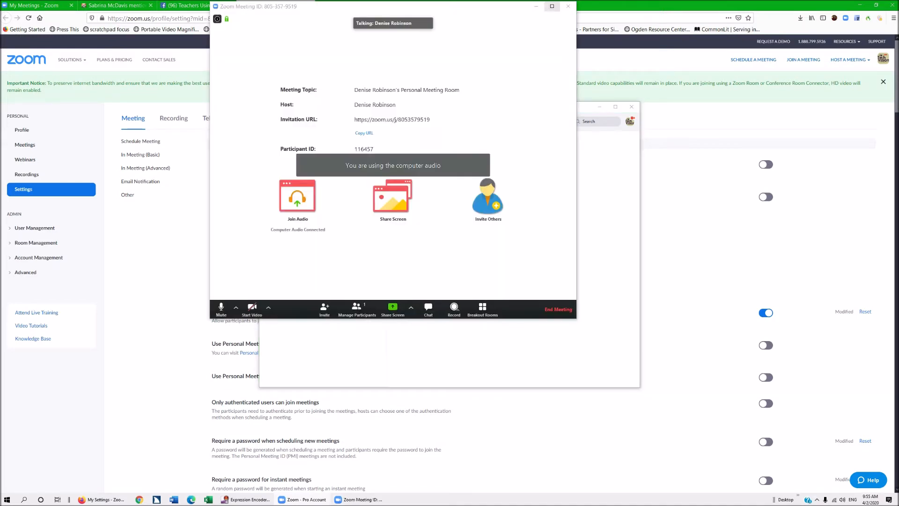
{"action": "left_click", "coordinate": [551, 6]}
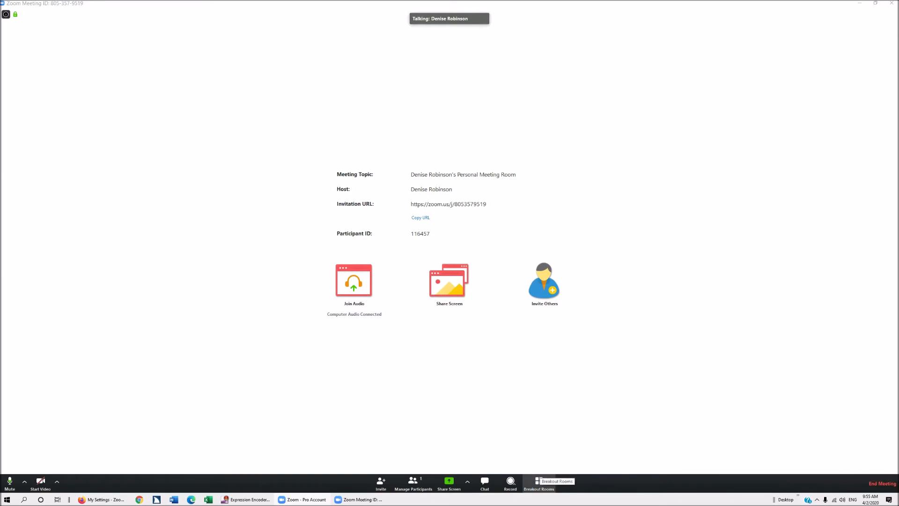
View the options for creating breakout rooms, followed by the choices for where to record the meeting.
{"action": "left_click", "coordinate": [538, 481]}
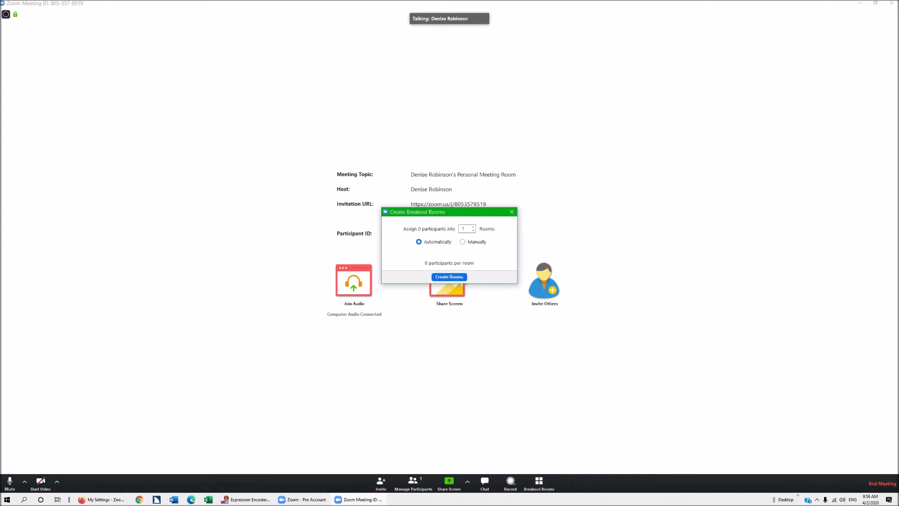
{"action": "left_click", "coordinate": [511, 211]}
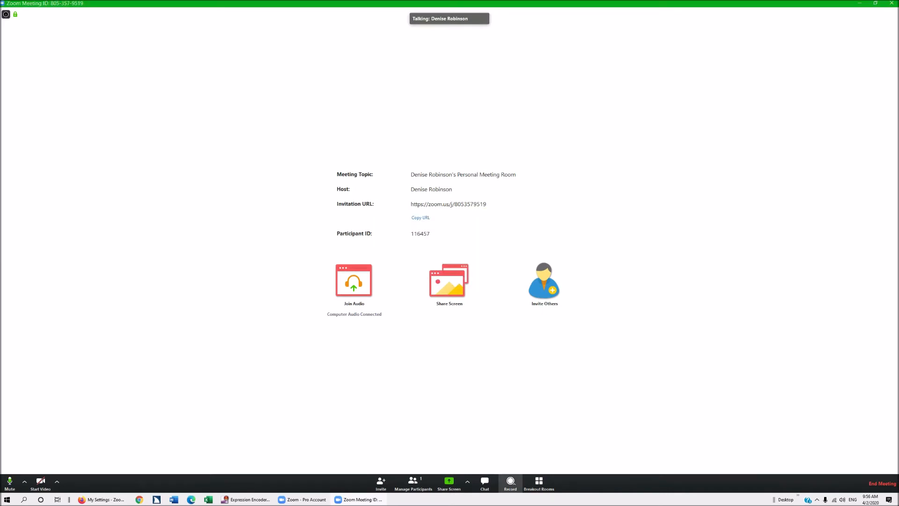
{"action": "left_click", "coordinate": [510, 482]}
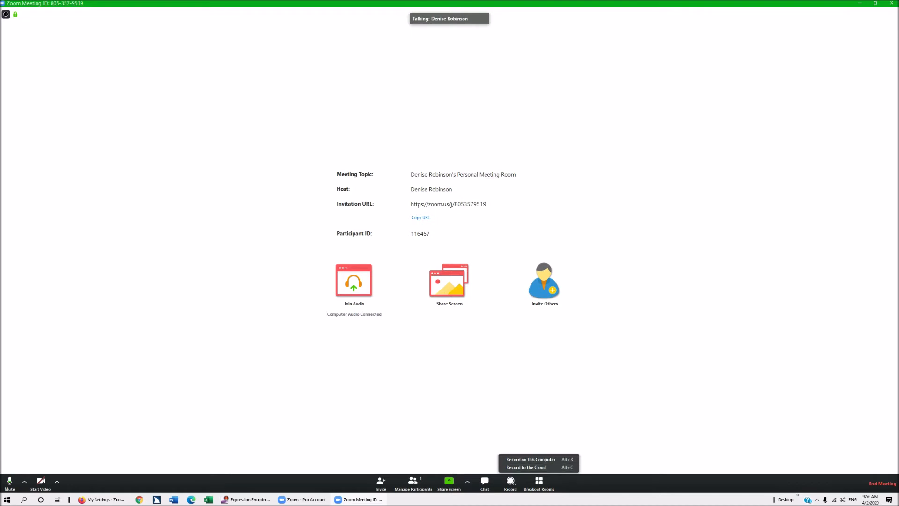
{"action": "key", "text": "Escape"}
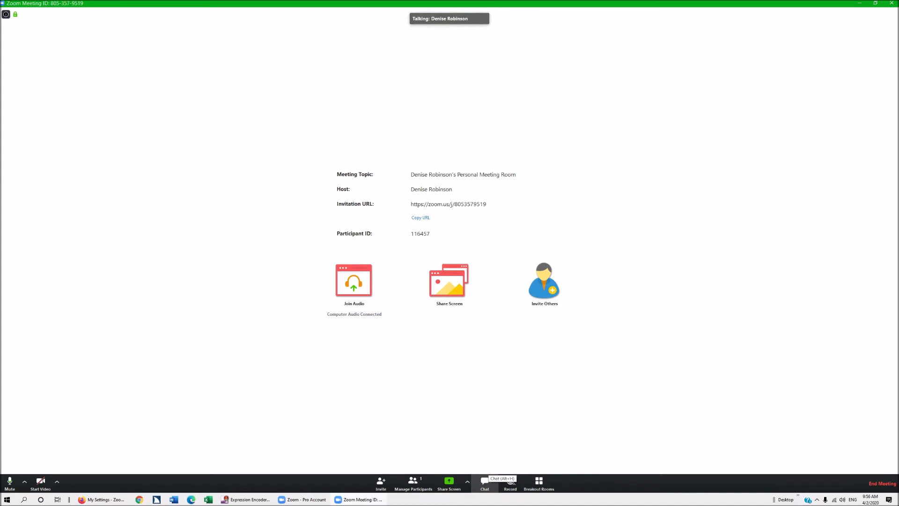
Send the chat message "hi everyone" to everyone in the meeting.
{"action": "left_click", "coordinate": [485, 481]}
{"action": "type", "text": "hi everyone"}
{"action": "key", "text": "Return"}
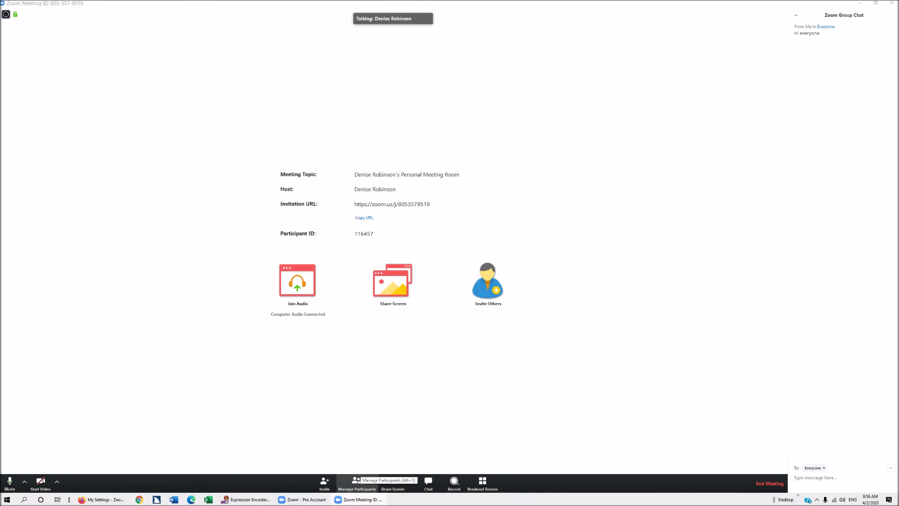
Show the participants list and review the additional host options for managing participants.
{"action": "left_click", "coordinate": [357, 481]}
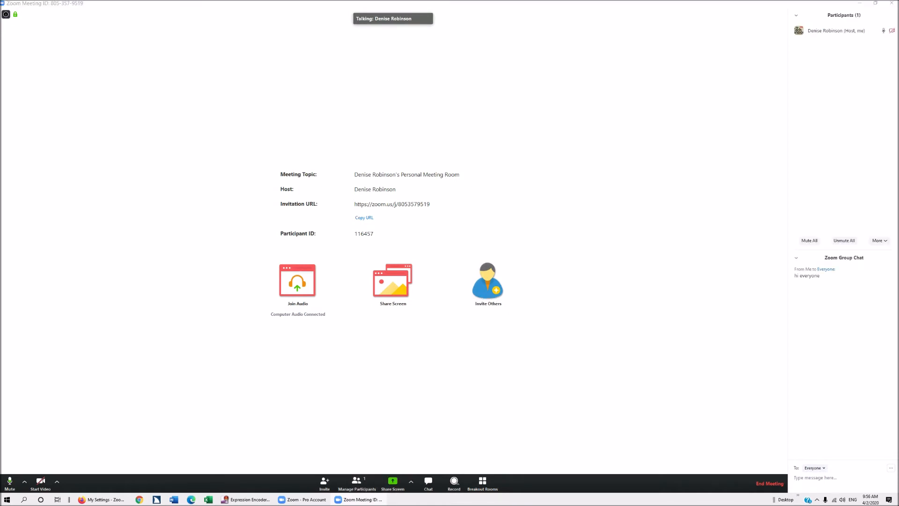
{"action": "mouse_move", "coordinate": [839, 31]}
{"action": "left_click", "coordinate": [878, 240]}
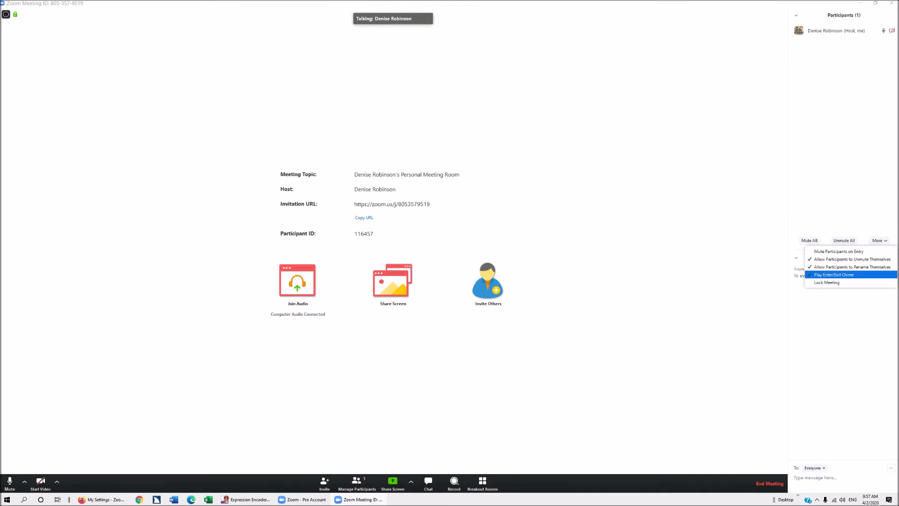
{"action": "key", "text": "Escape"}
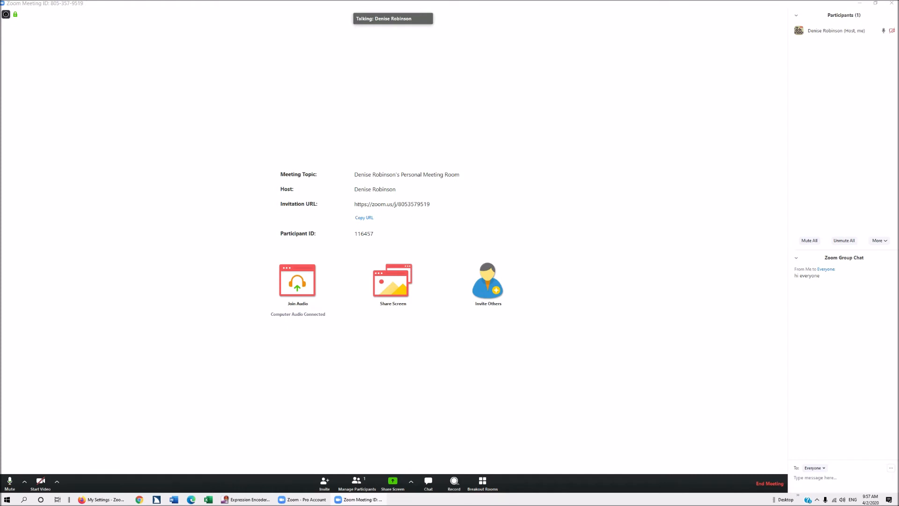
Mute the host's own audio and unmute it again.
{"action": "key", "text": "Tab"}
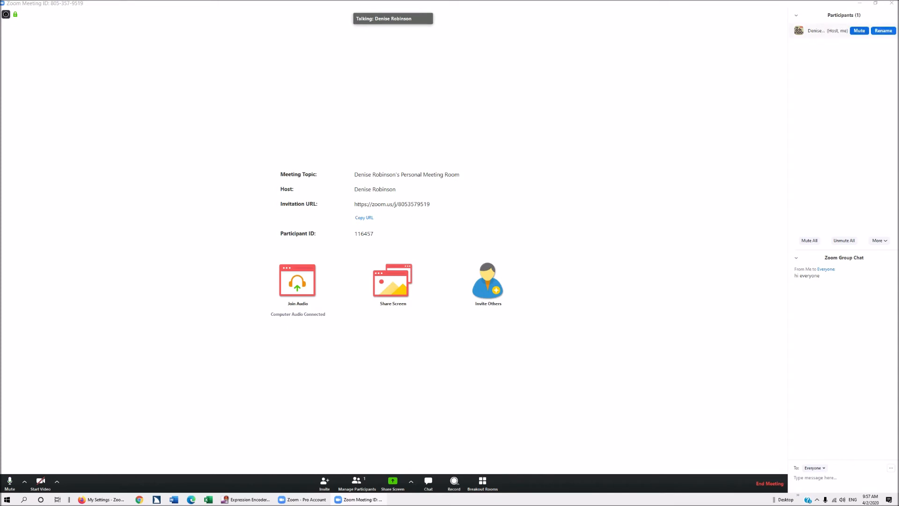
{"action": "key", "text": "alt+a"}
{"action": "key", "text": "alt+a"}
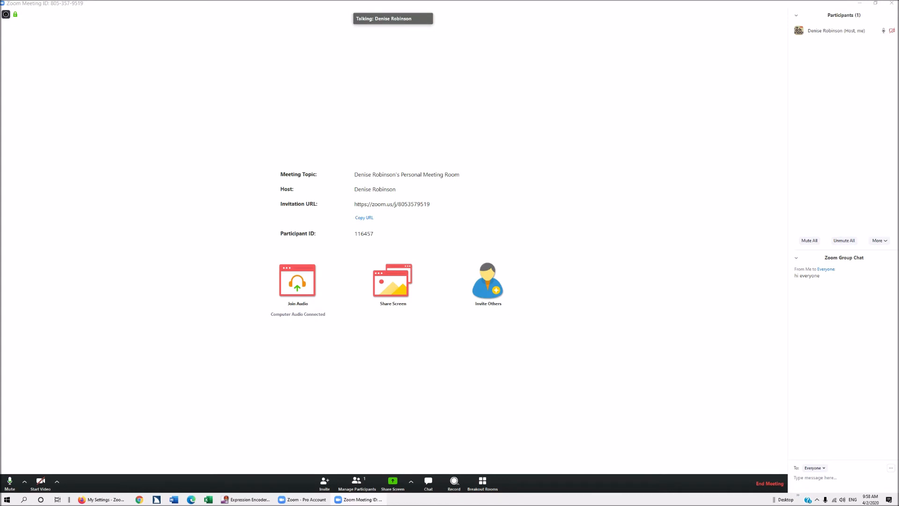
Share a whiteboard in the meeting and handwrite "Hi" on it.
{"action": "left_click", "coordinate": [393, 481]}
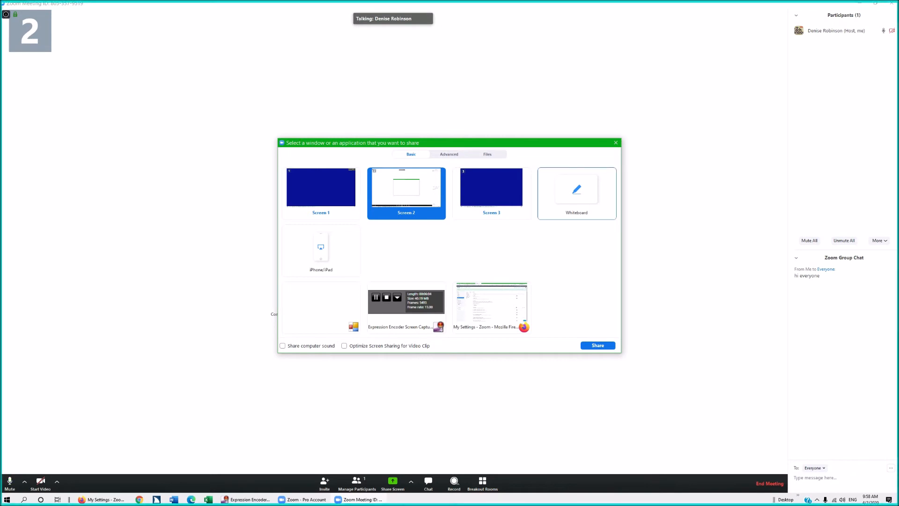
{"action": "left_click", "coordinate": [576, 194]}
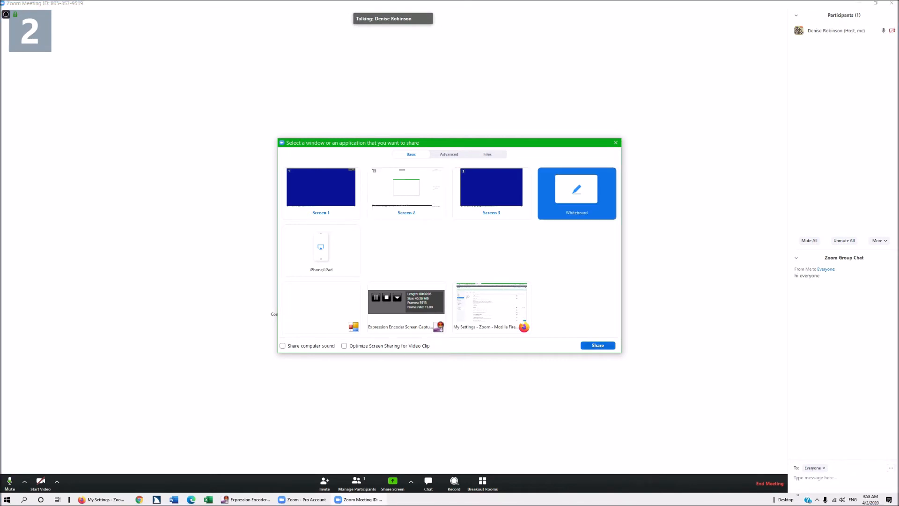
{"action": "key", "text": "Return"}
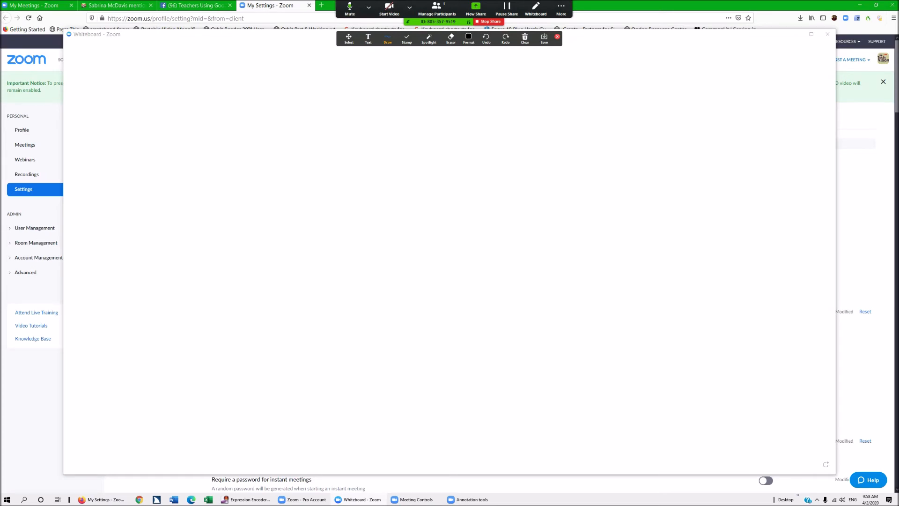
{"action": "mouse_move", "coordinate": [217, 135]}
{"action": "left_mouse_down"}
{"action": "mouse_move", "coordinate": [260, 195]}
{"action": "mouse_move", "coordinate": [256, 178]}
{"action": "mouse_move", "coordinate": [311, 148]}
{"action": "mouse_move", "coordinate": [309, 197]}
{"action": "mouse_move", "coordinate": [387, 178]}
{"action": "left_mouse_up"}
{"action": "mouse_move", "coordinate": [349, 124]}
{"action": "left_mouse_down"}
{"action": "mouse_move", "coordinate": [363, 122]}
{"action": "mouse_move", "coordinate": [352, 127]}
{"action": "left_mouse_up"}
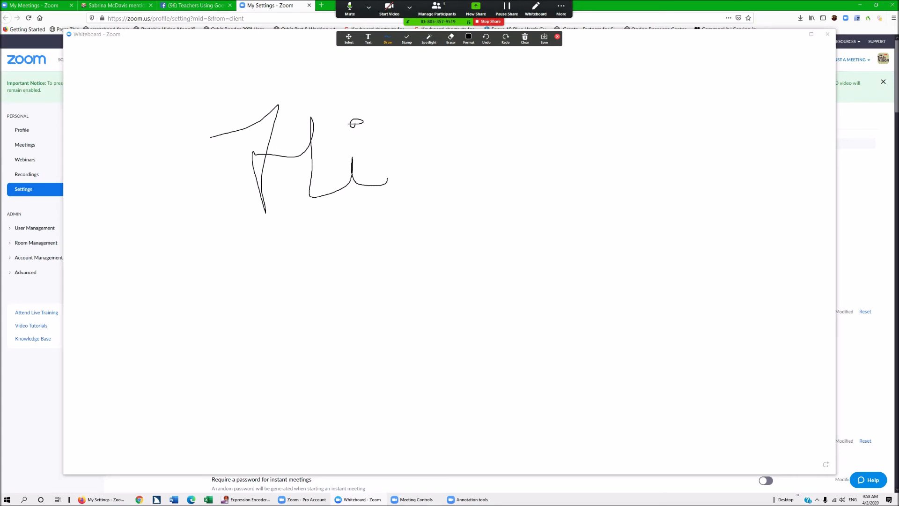
Stamp several arrows in a rising diagonal row beside the handwritten "Hi" on the whiteboard.
{"action": "left_click", "coordinate": [407, 39]}
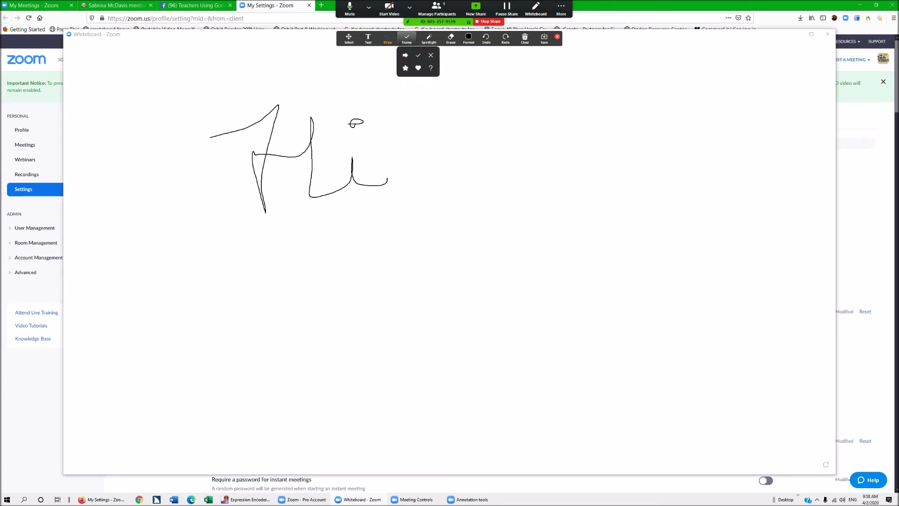
{"action": "left_click", "coordinate": [406, 55]}
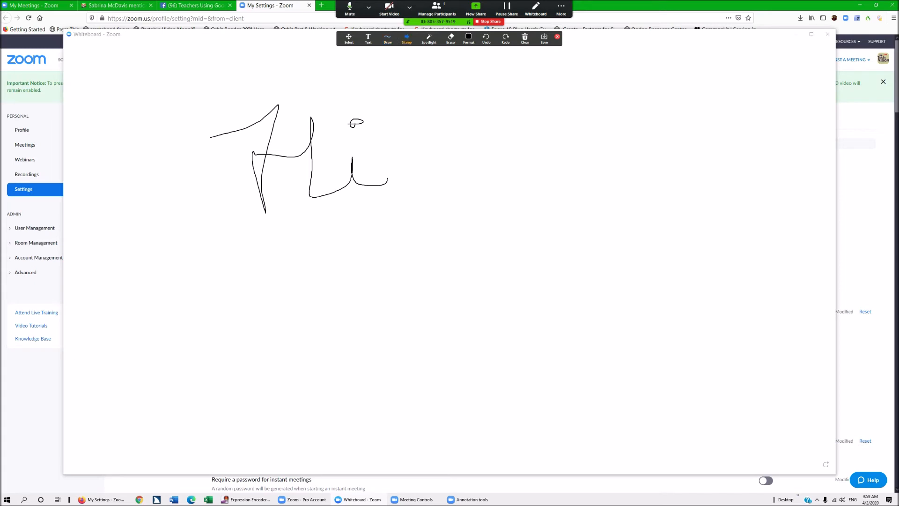
{"action": "left_click", "coordinate": [498, 138]}
{"action": "left_click", "coordinate": [501, 134]}
{"action": "left_click", "coordinate": [506, 129]}
{"action": "left_click", "coordinate": [517, 117]}
Add the text "Hi There" below the arrow stamps, and close the shared whiteboard.
{"action": "left_click", "coordinate": [368, 39]}
{"action": "type", "text": "Hi There"}
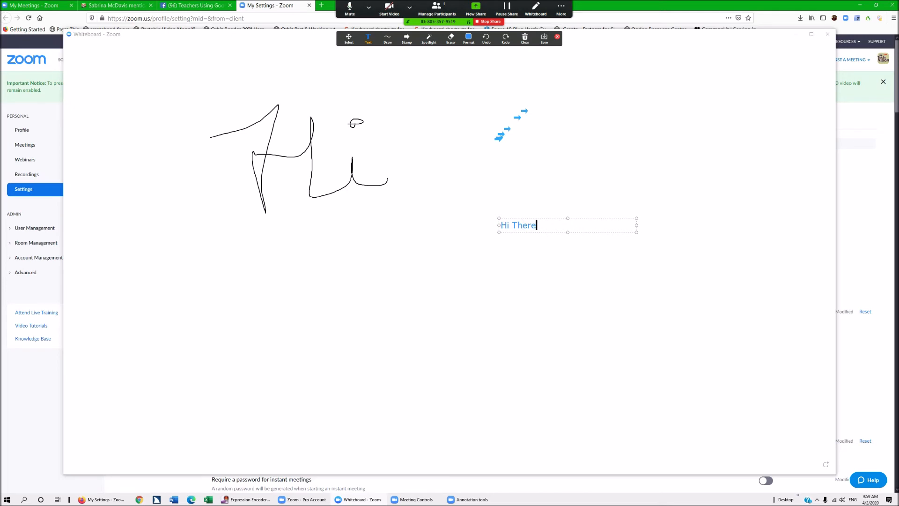
{"action": "key", "text": "Escape"}
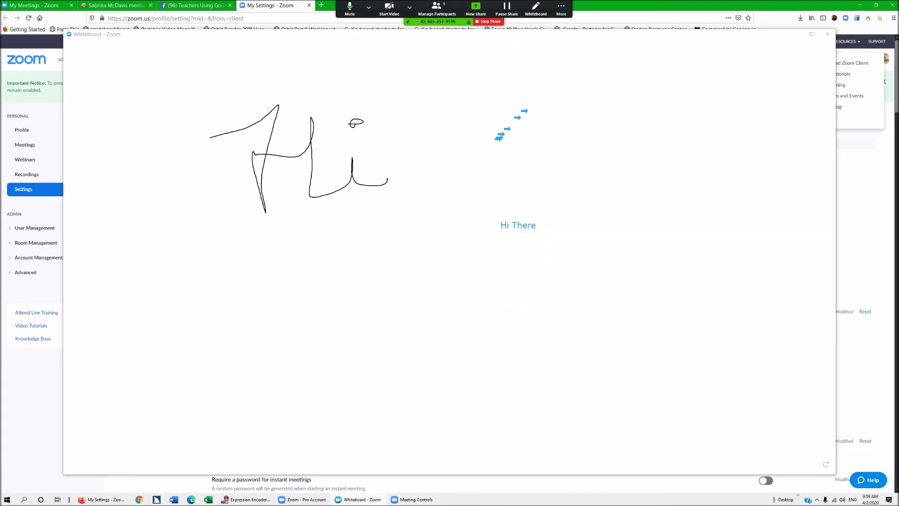
{"action": "left_click", "coordinate": [827, 34]}
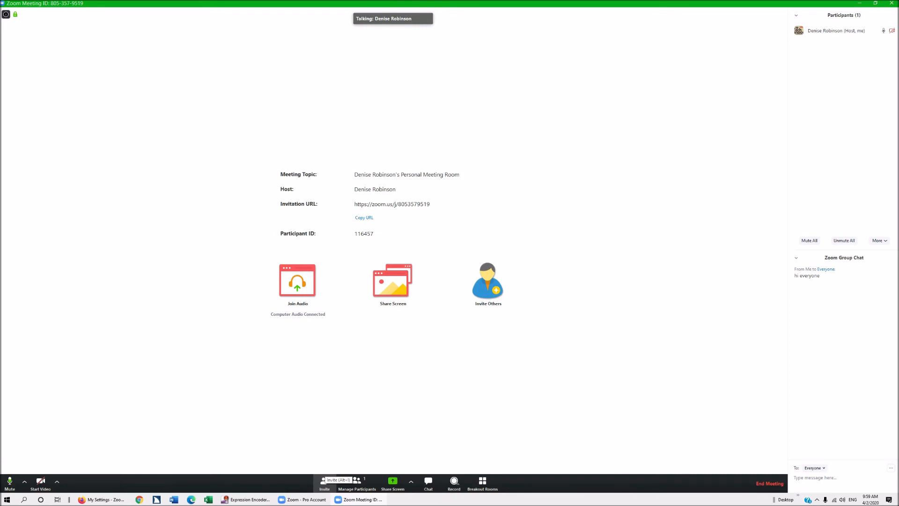
Check the Personal Meeting ID entry in the main Zoom window, and return to the meeting.
{"action": "key", "text": "alt+Tab"}
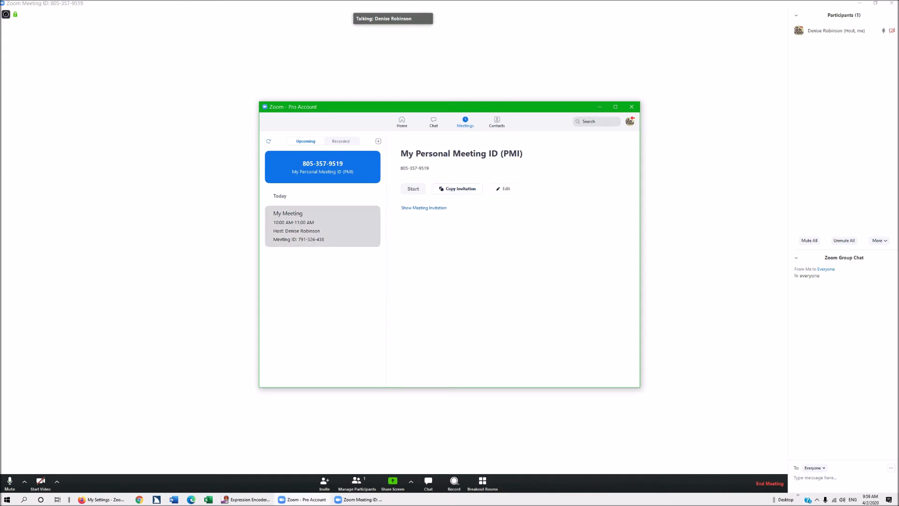
{"action": "key", "text": "alt+Tab"}
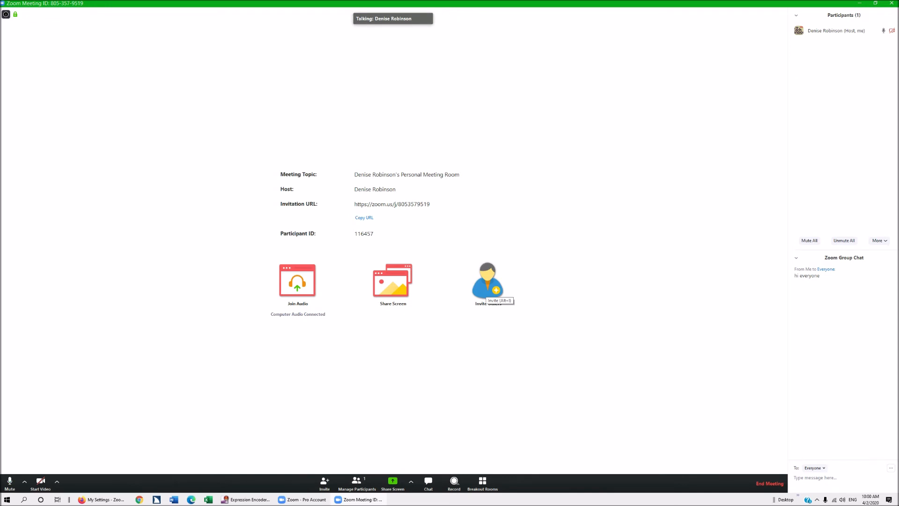
Select the first contact to invite to the meeting, and display the email services for sending an invitation.
{"action": "left_click", "coordinate": [487, 288]}
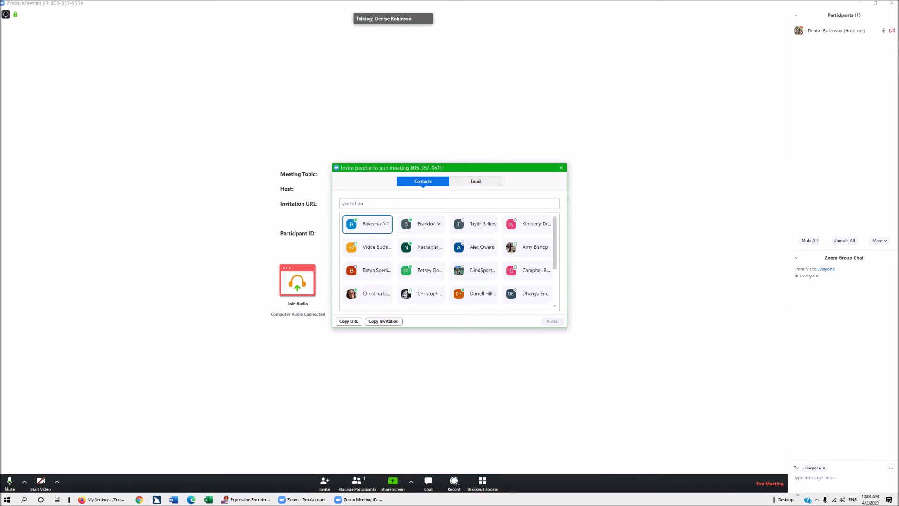
{"action": "left_click", "coordinate": [367, 224]}
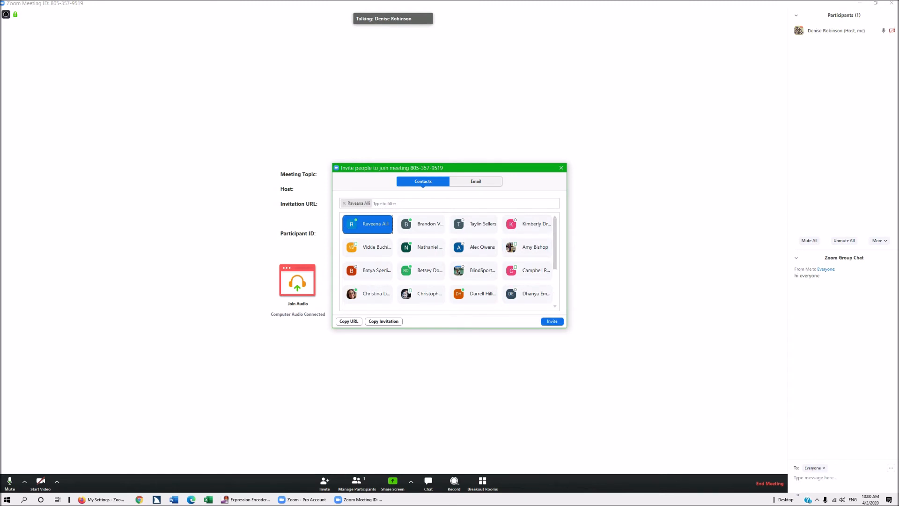
{"action": "left_click", "coordinate": [475, 182]}
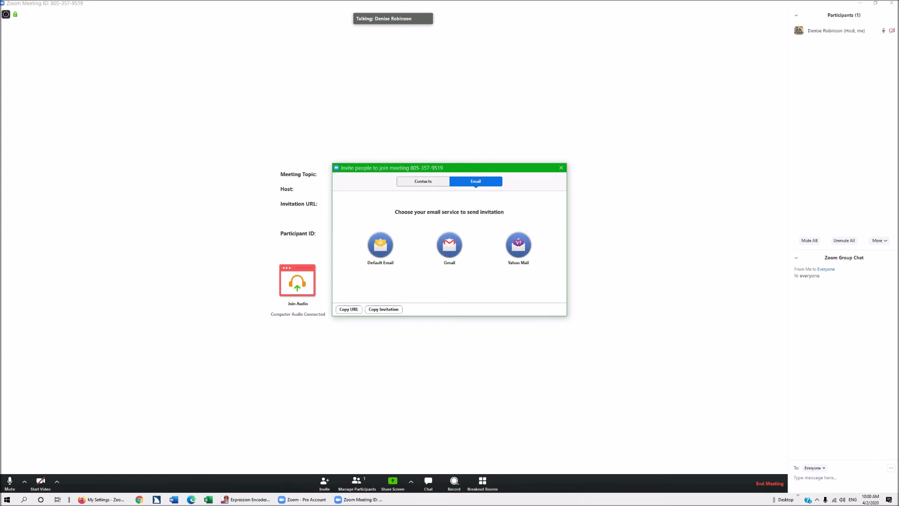
Copy the meeting invitation, start an invitation email with Gmail, and switch to the compose window in Firefox.
{"action": "left_click", "coordinate": [383, 309]}
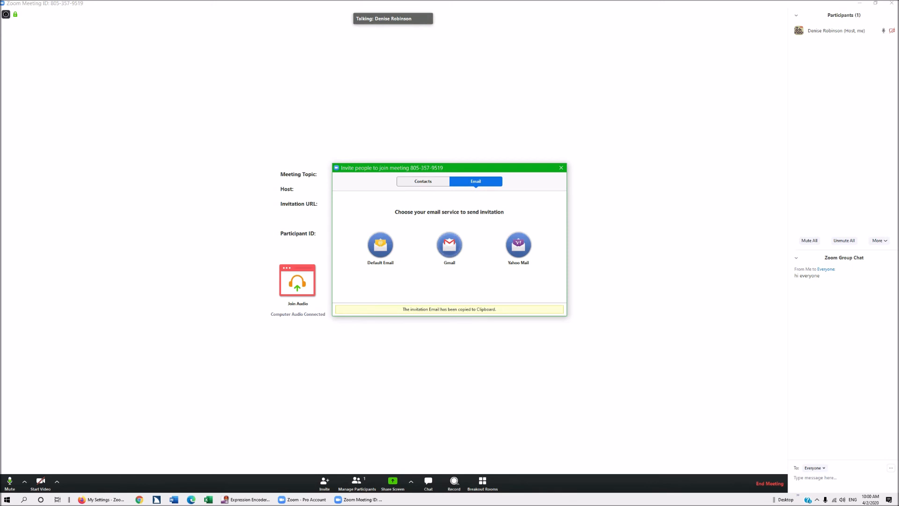
{"action": "left_click", "coordinate": [449, 245]}
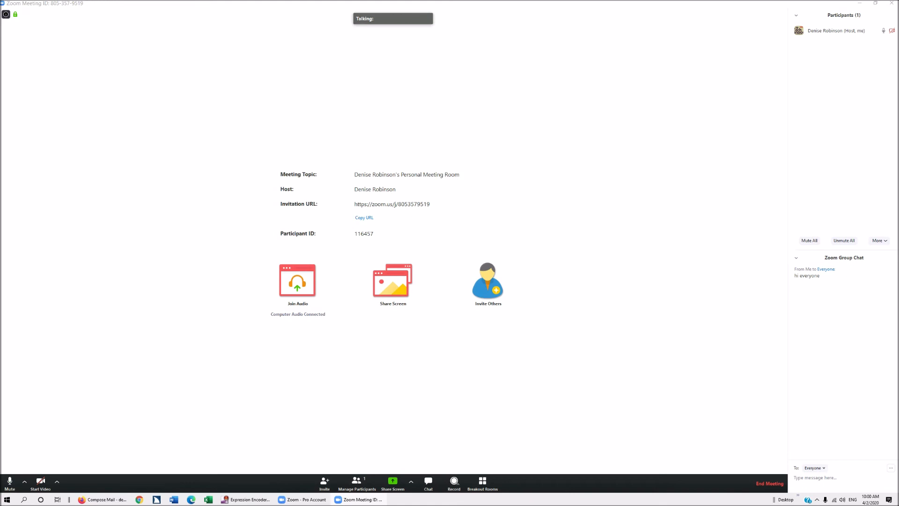
{"action": "key", "text": "alt+Tab"}
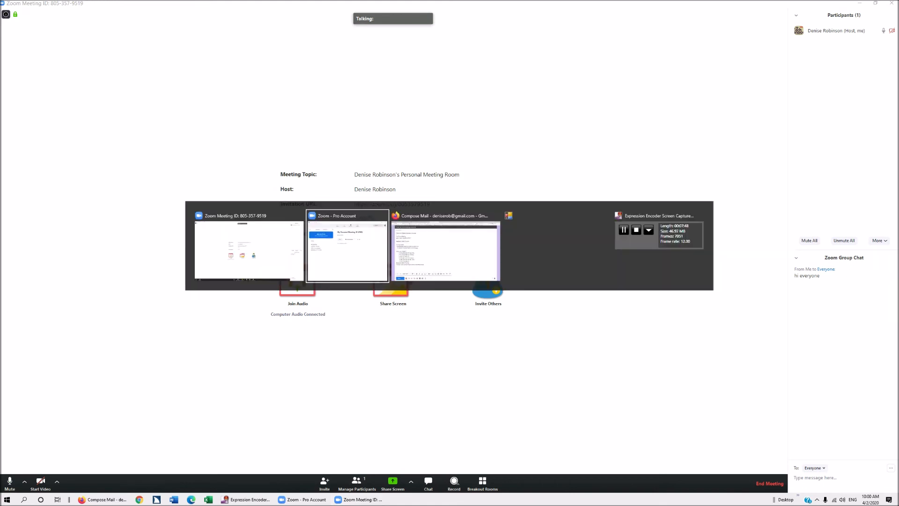
{"action": "key", "text": "alt+Tab"}
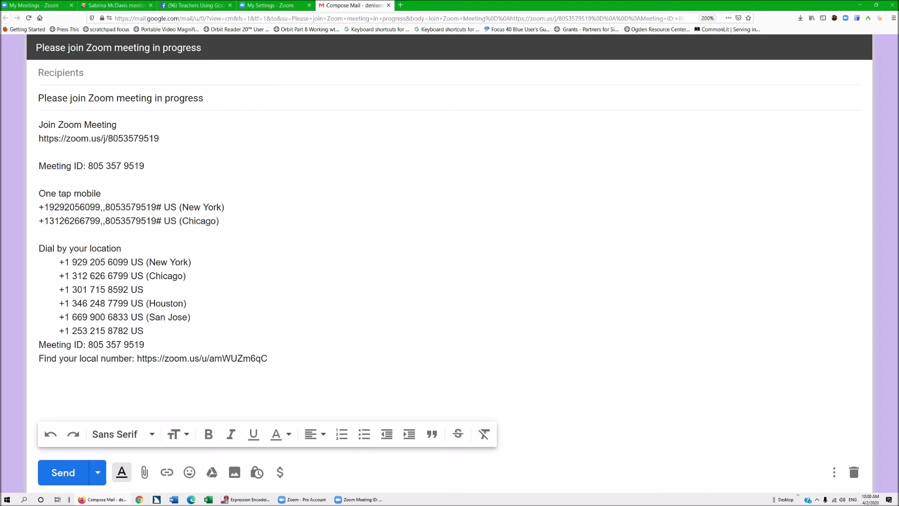
Address the invitation email to the first suggested contact matching the entered first name, and send it.
{"action": "key", "text": "Tab"}
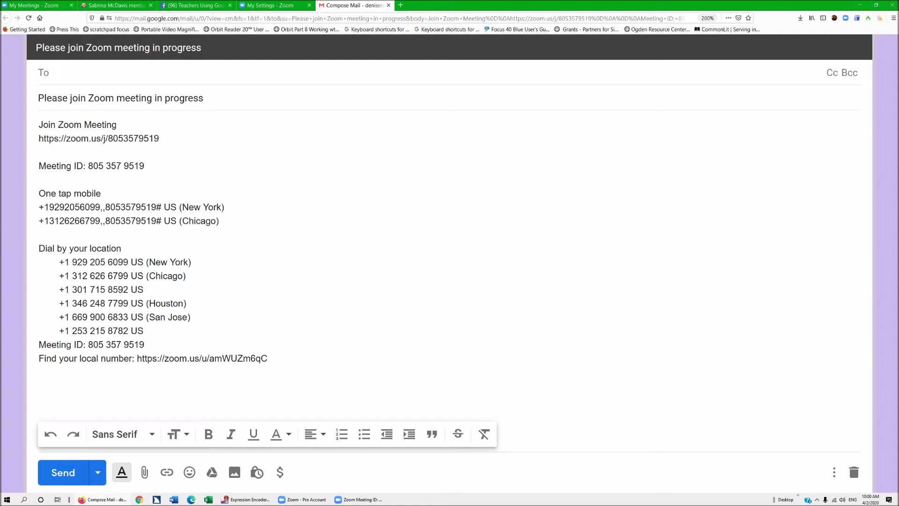
{"action": "type", "text": "denise"}
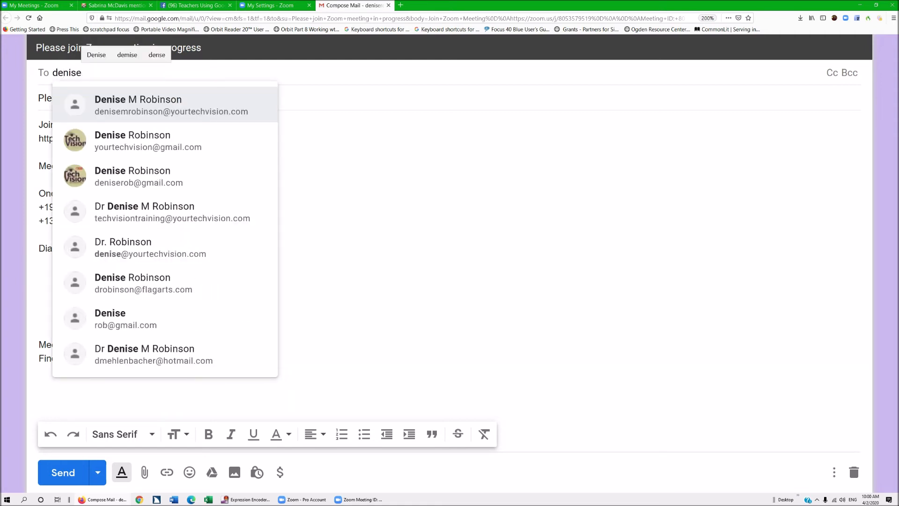
{"action": "key", "text": "Return"}
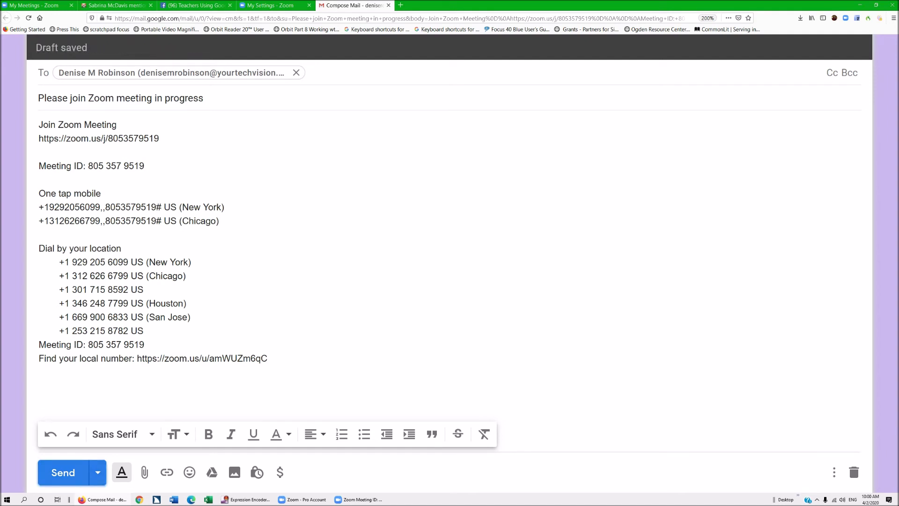
{"action": "left_click", "coordinate": [62, 472]}
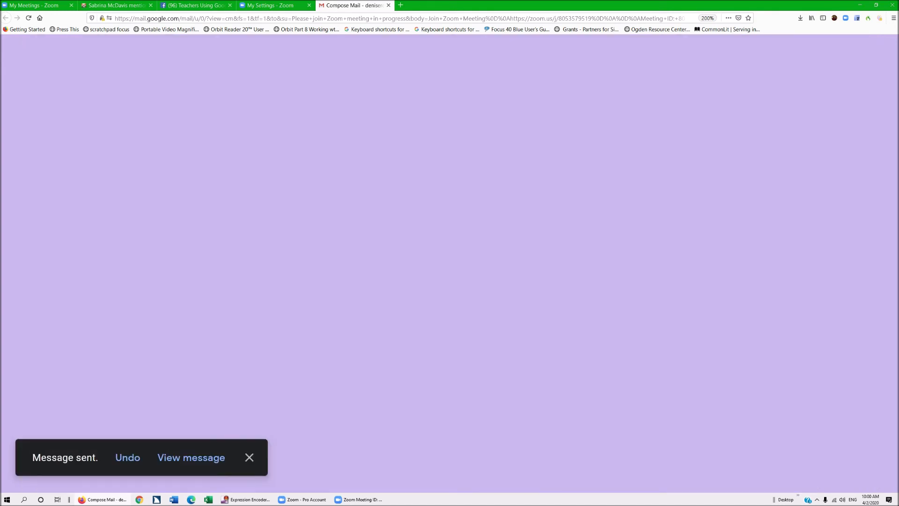
Return to the Zoom meeting, record it on this computer, and end the meeting for all.
{"action": "key", "text": "alt+Tab"}
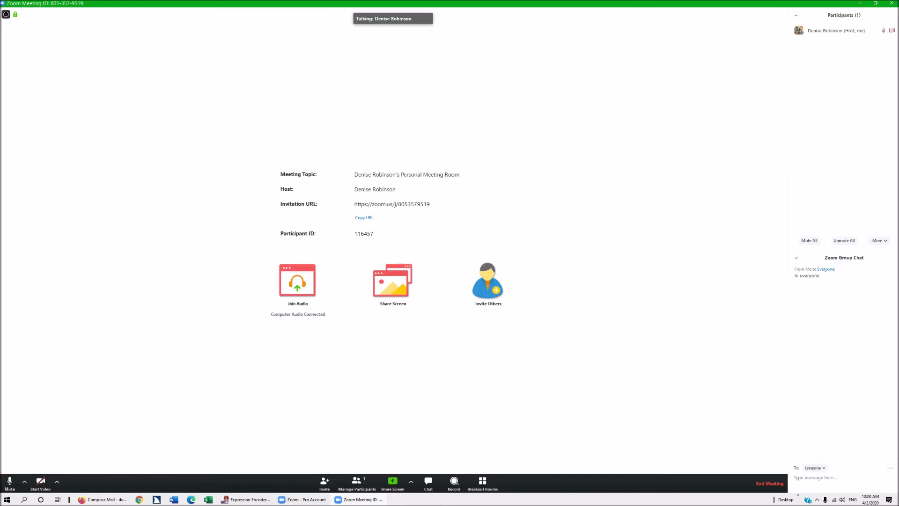
{"action": "left_click", "coordinate": [454, 483]}
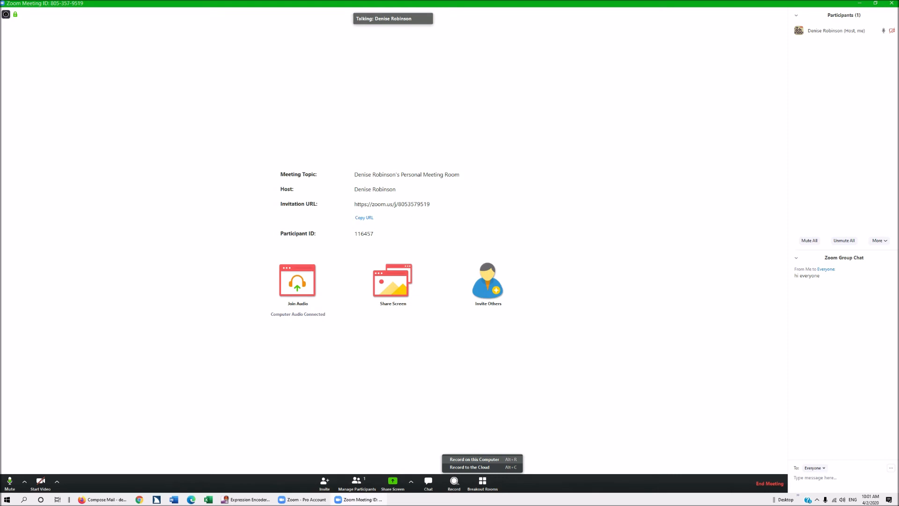
{"action": "key", "text": "Return"}
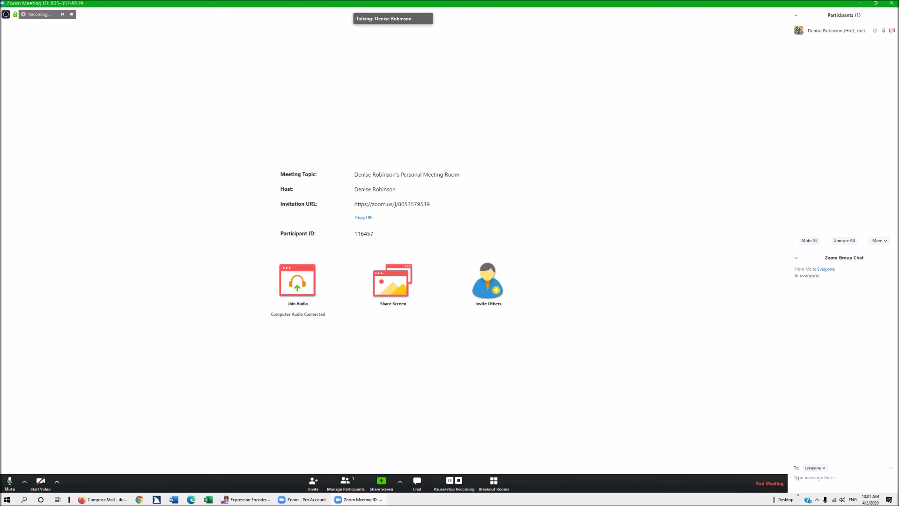
{"action": "left_click", "coordinate": [762, 484]}
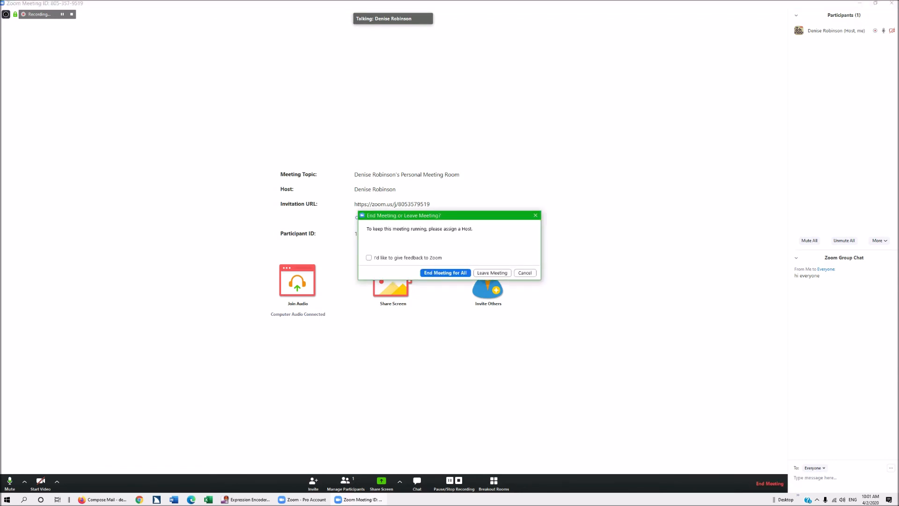
{"action": "key", "text": "Return"}
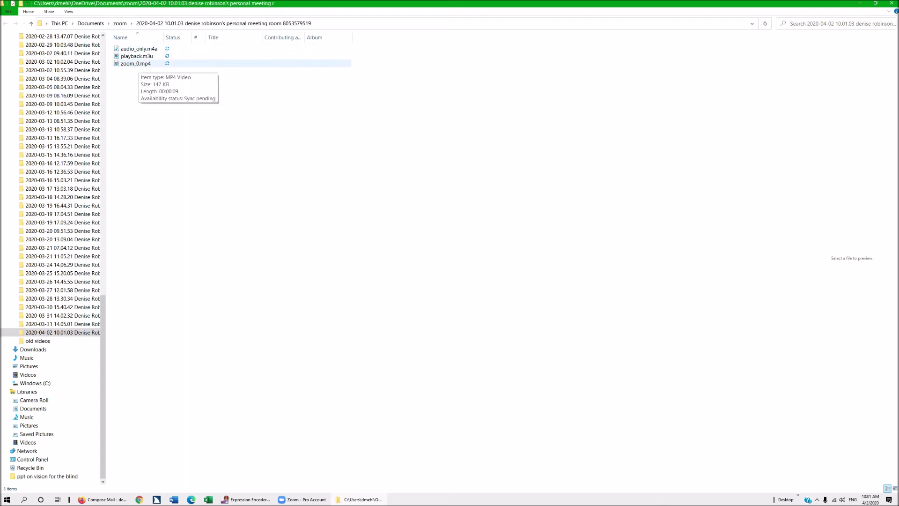
Play the meeting recording zoom_0.mp4 in a maximized player, and close the player.
{"action": "left_click", "coordinate": [137, 63]}
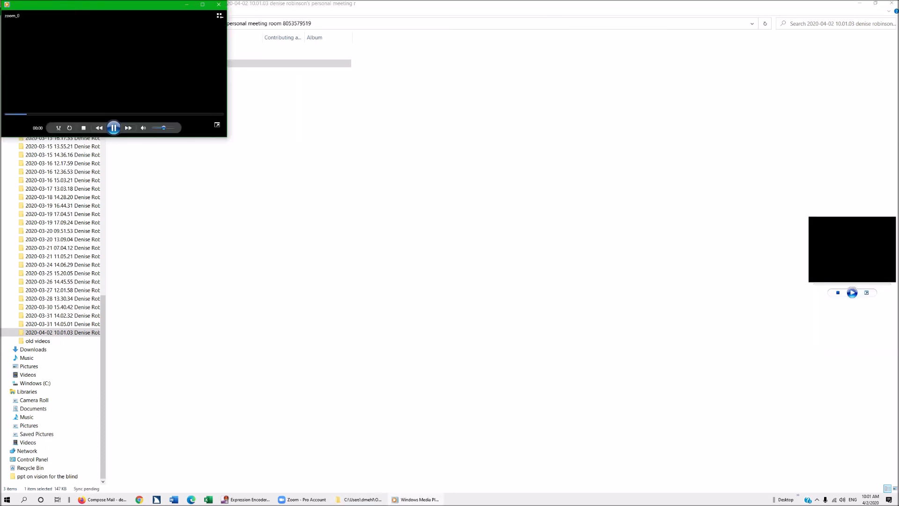
{"action": "left_click", "coordinate": [203, 4]}
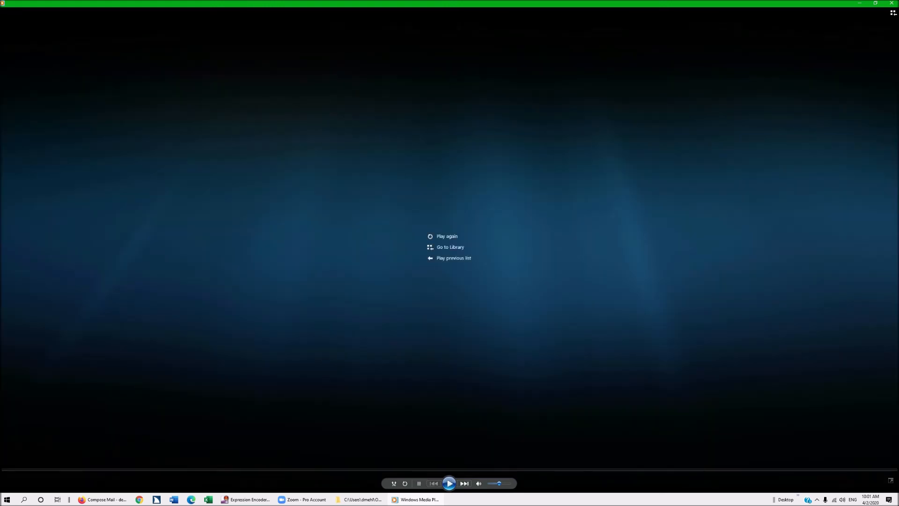
{"action": "left_click", "coordinate": [891, 3]}
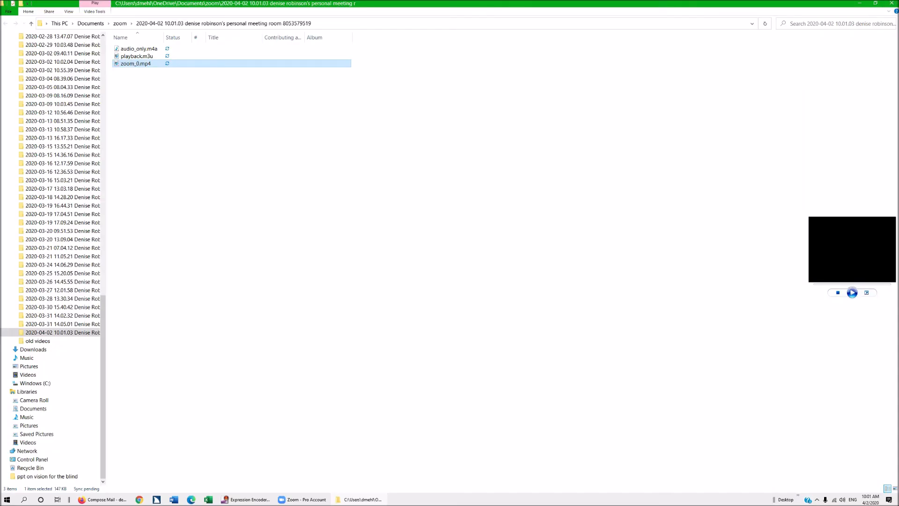
Switch to Firefox and open amazon.com in a new tab.
{"action": "key", "text": "alt+Tab"}
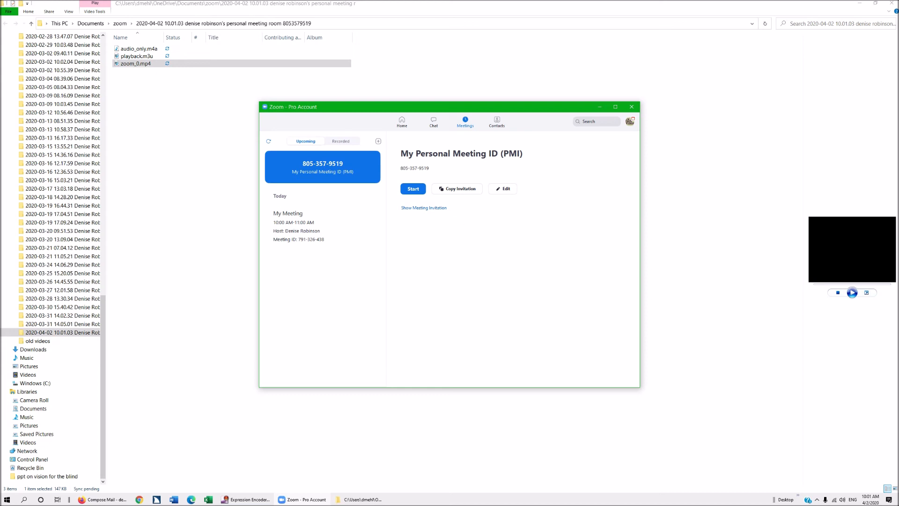
{"action": "key", "text": "alt+Tab"}
{"action": "key", "text": "alt+Tab"}
{"action": "key", "text": "ctrl+t"}
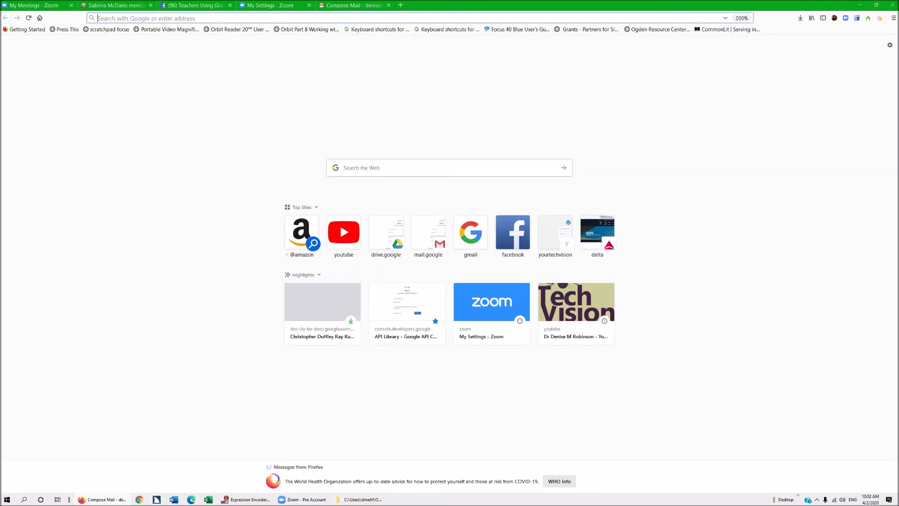
{"action": "type", "text": "amazon.com"}
{"action": "key", "text": "Return"}
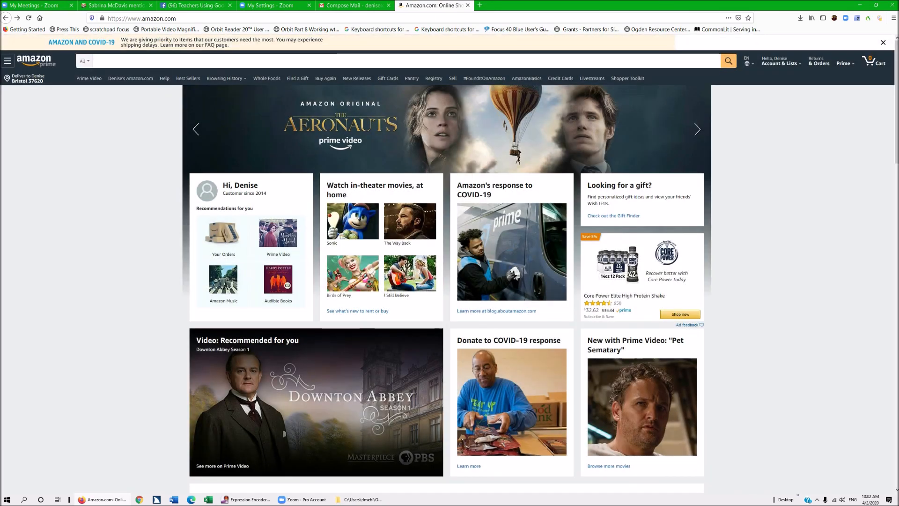
Search Amazon for "hd lifecam" and look through the webcam results.
{"action": "type", "text": "hd"}
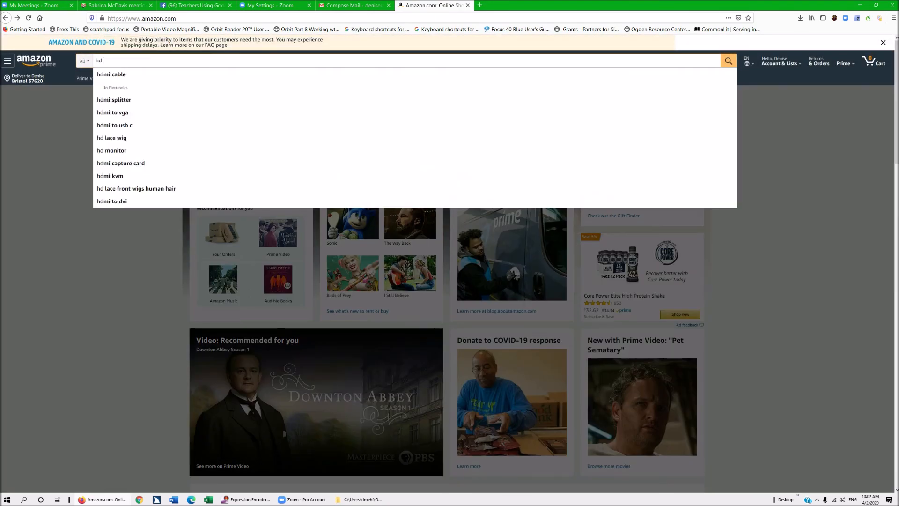
{"action": "type", "text": " lifecam"}
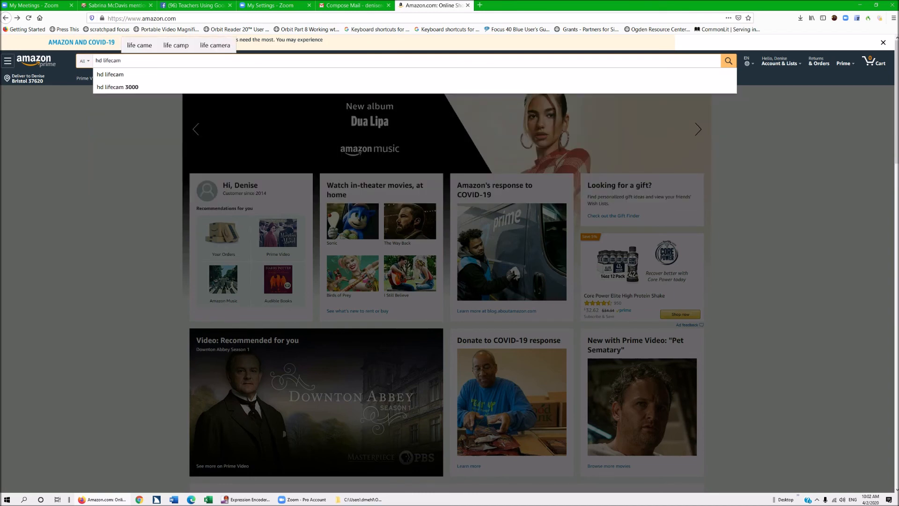
{"action": "key", "text": "Return"}
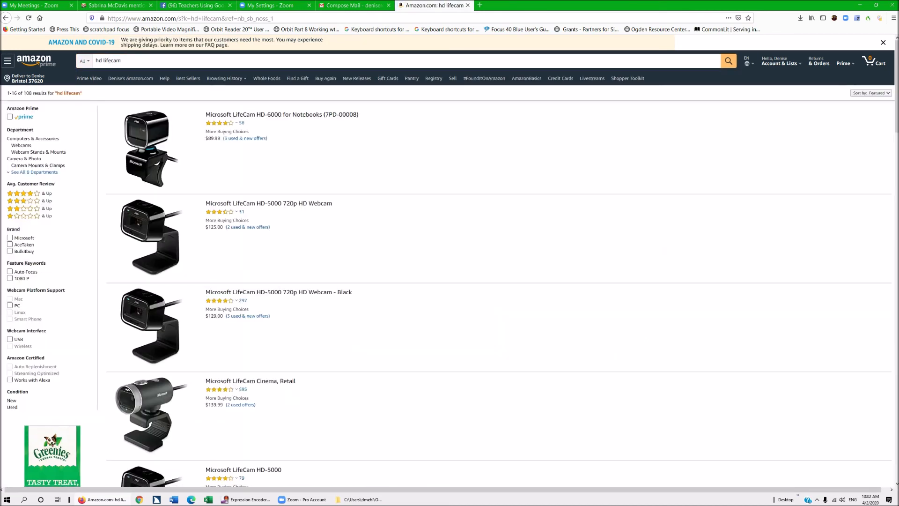
{"action": "scroll", "coordinate": [223, 148], "scroll_direction": "down", "scroll_amount": 3}
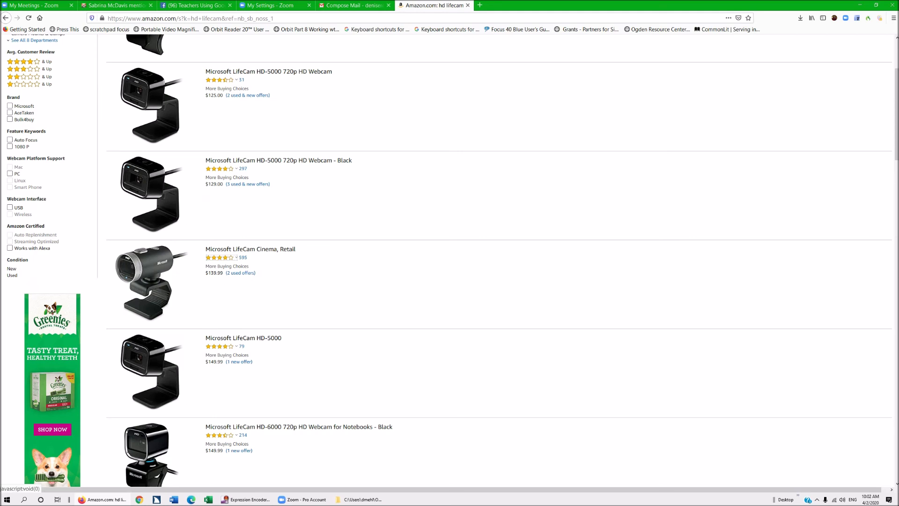
{"action": "scroll", "coordinate": [499, 259], "scroll_direction": "down", "scroll_amount": 3}
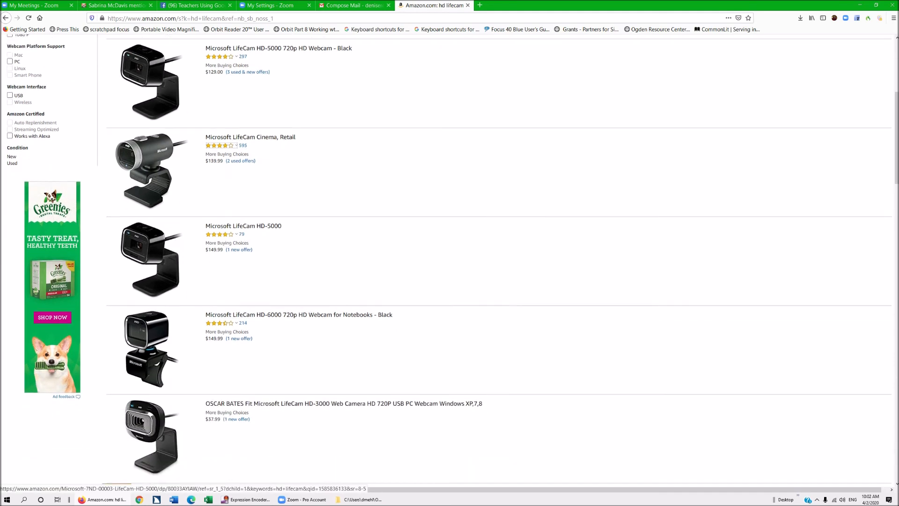
{"action": "scroll", "coordinate": [499, 259], "scroll_direction": "up", "scroll_amount": 6}
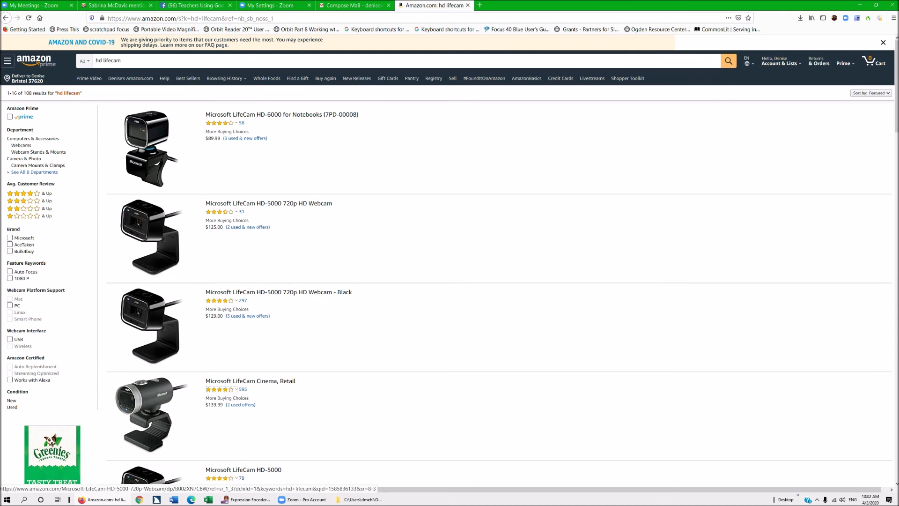
Open the Windows Camera app and maximize its window.
{"action": "key", "text": "super"}
{"action": "type", "text": "cam"}
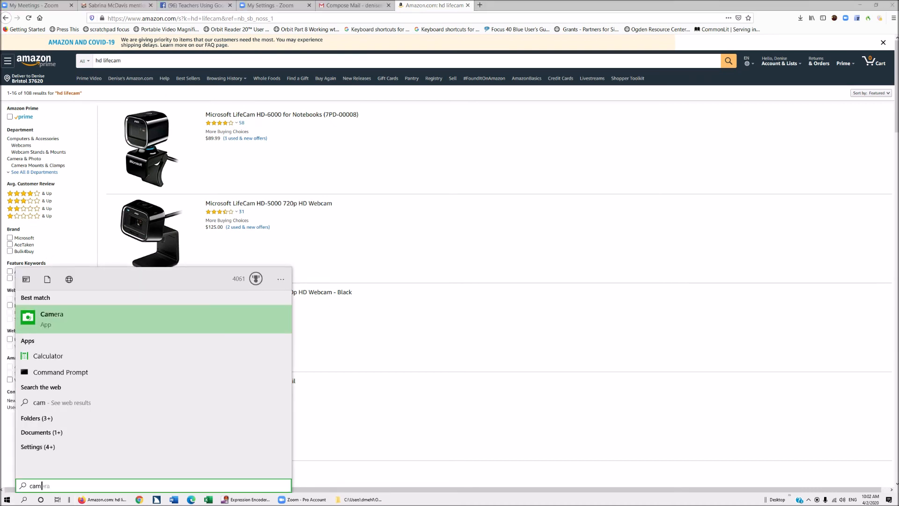
{"action": "key", "text": "Return"}
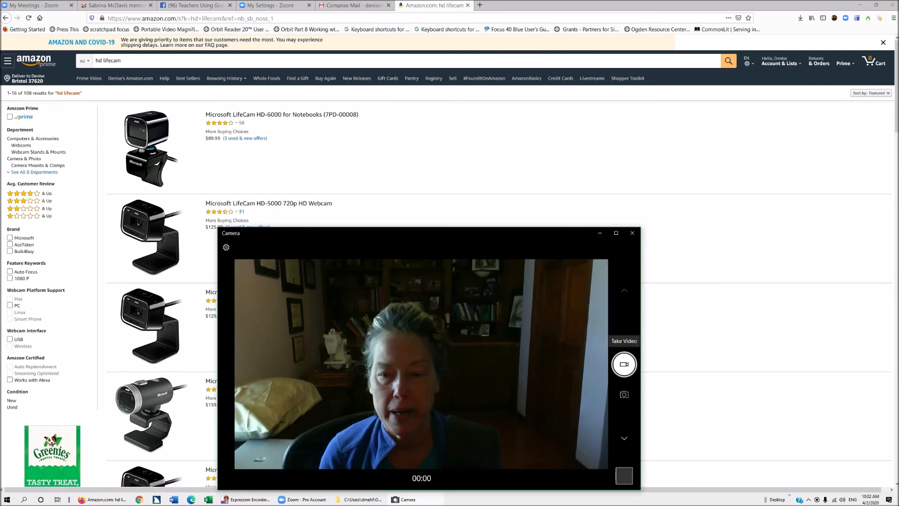
{"action": "left_click", "coordinate": [616, 233]}
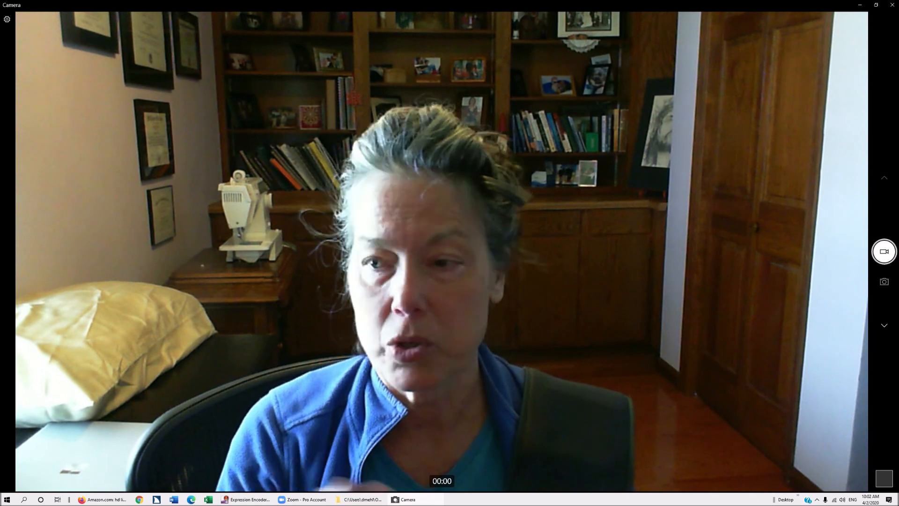
Record a webcam video of about 4 seconds, and play it back.
{"action": "left_click", "coordinate": [884, 251]}
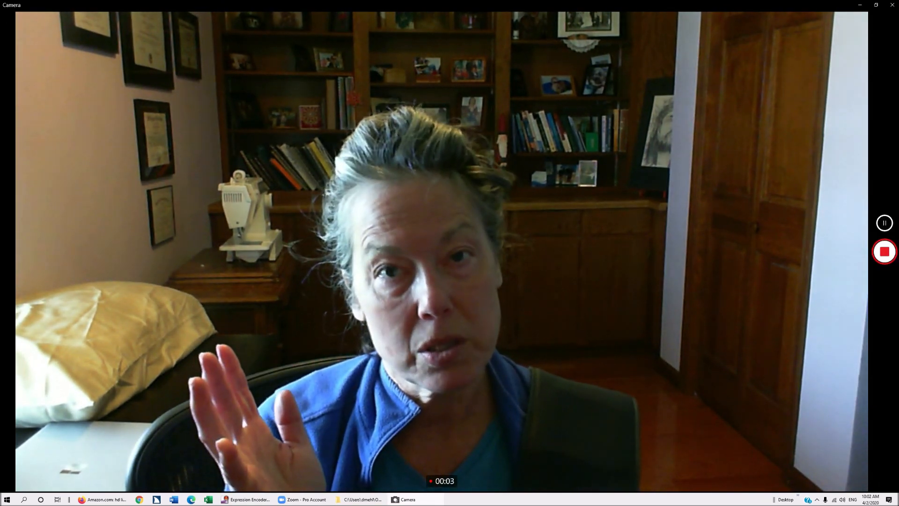
{"action": "left_click", "coordinate": [884, 252]}
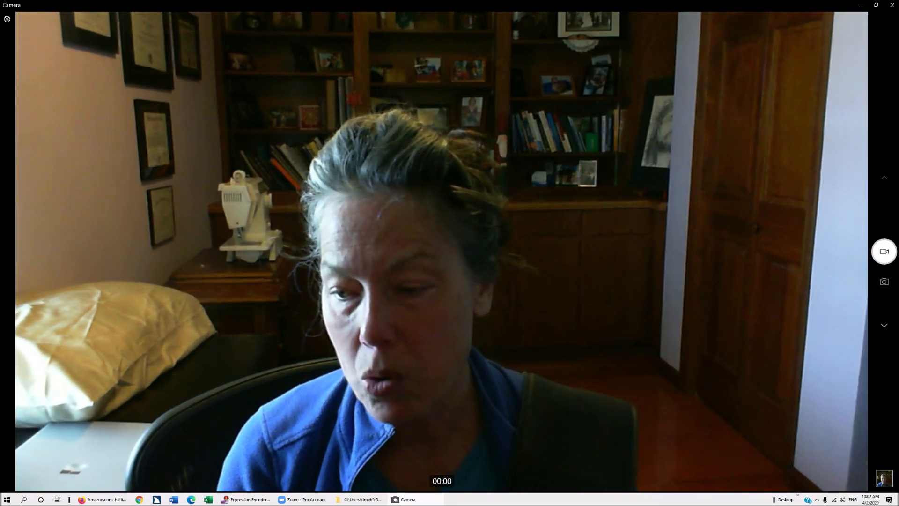
{"action": "left_click", "coordinate": [884, 478]}
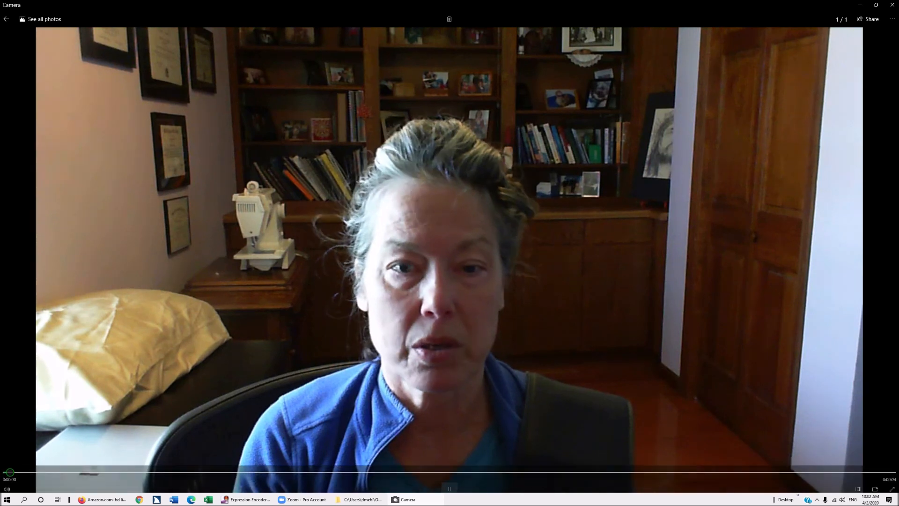
{"action": "left_click", "coordinate": [449, 482]}
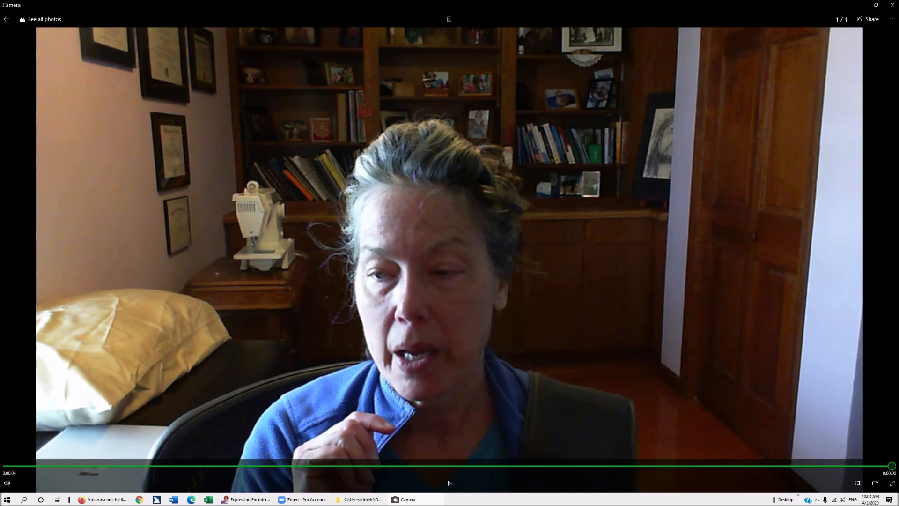
Check the sharing options for the recorded webcam video, and open the folder containing it.
{"action": "left_click", "coordinate": [869, 19]}
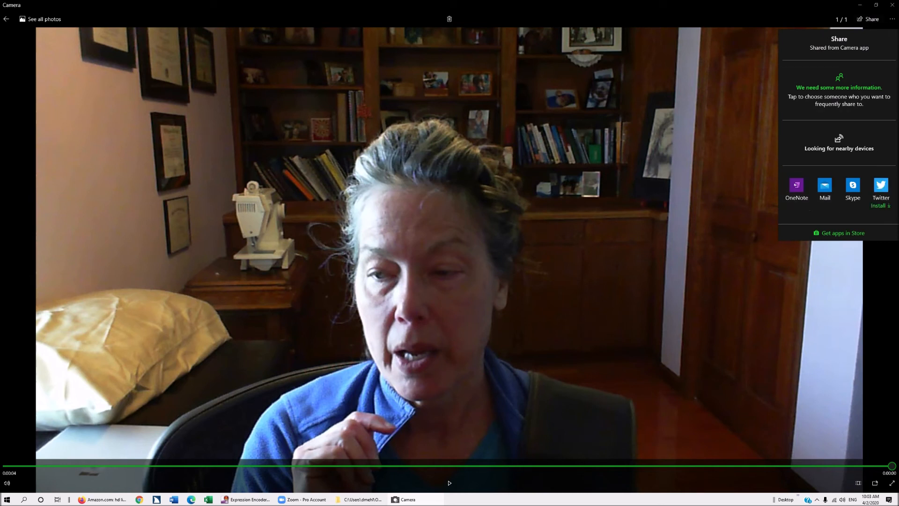
{"action": "left_click", "coordinate": [749, 178]}
{"action": "left_click", "coordinate": [892, 19]}
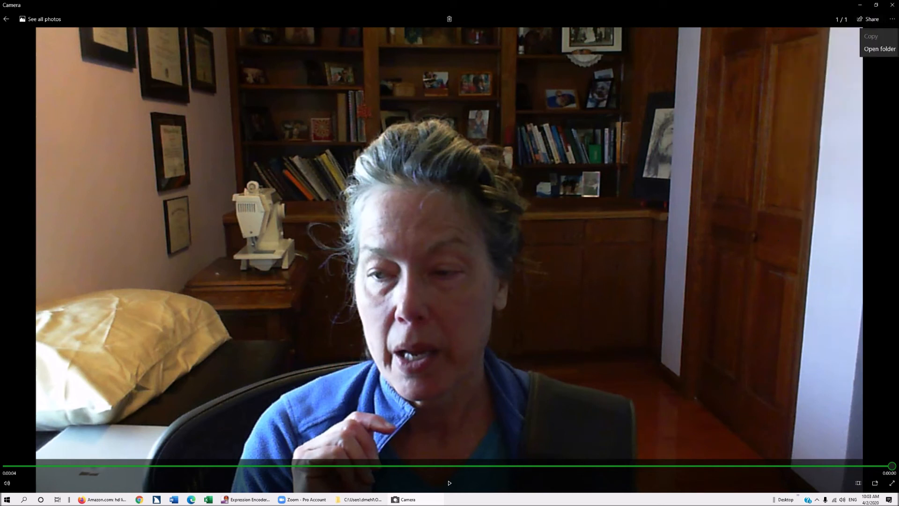
{"action": "left_click", "coordinate": [880, 49]}
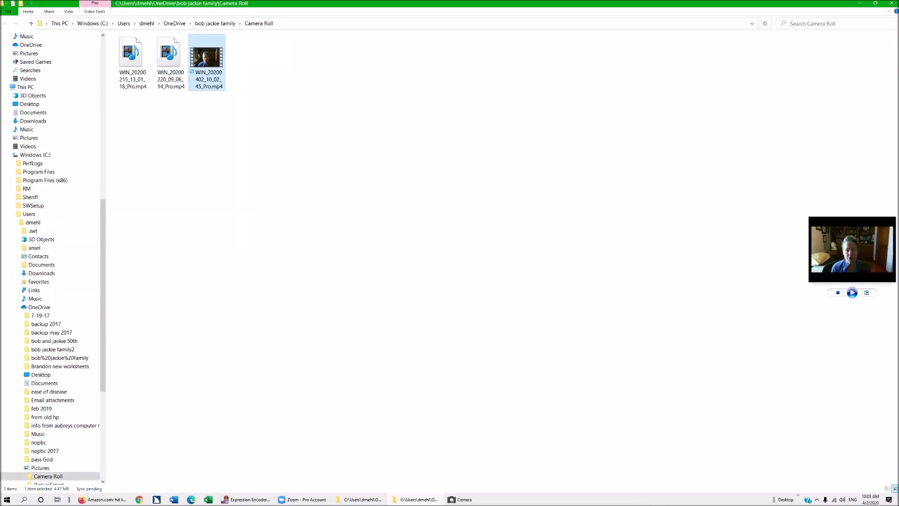
Try to rename the newest webcam video in the Camera Roll folder as "find it later".
{"action": "right_click", "coordinate": [210, 82]}
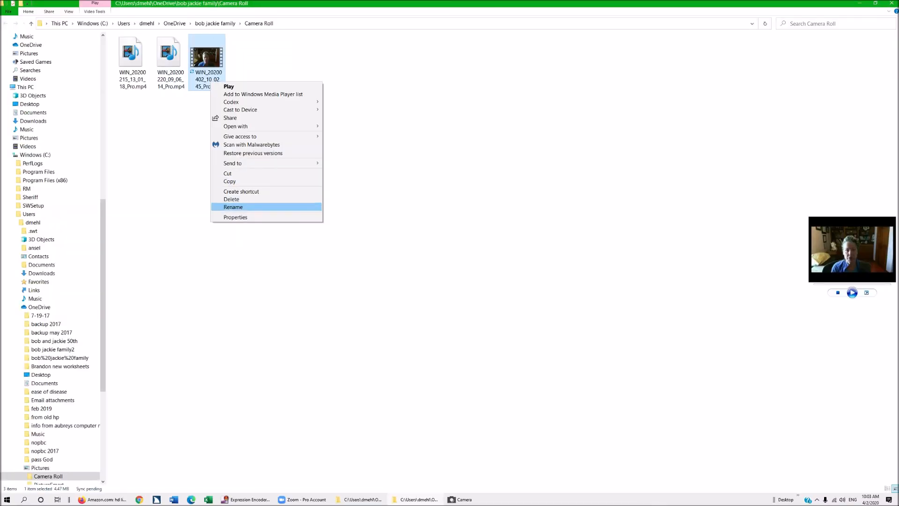
{"action": "left_click", "coordinate": [233, 207]}
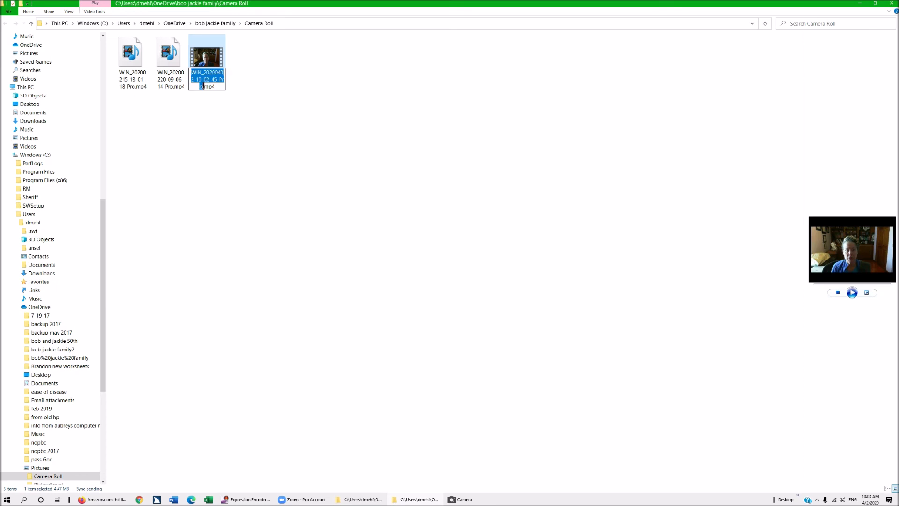
{"action": "type", "text": "find it later"}
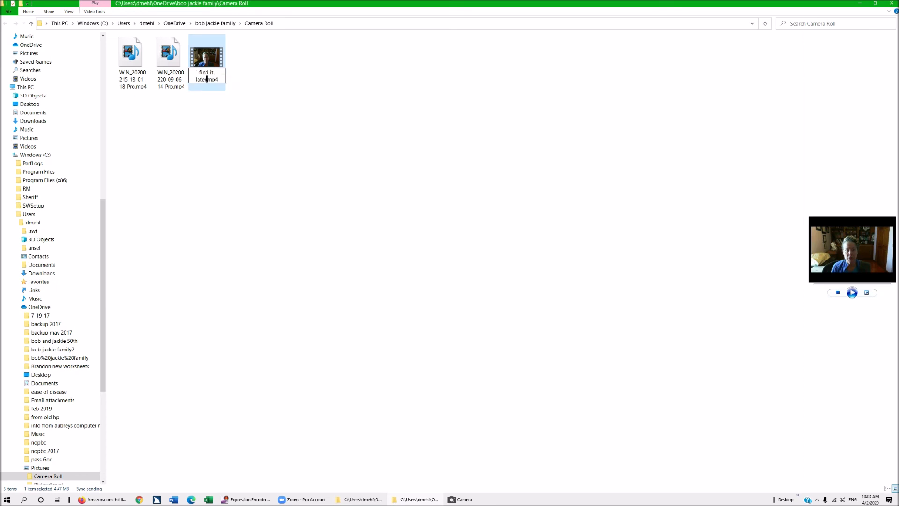
{"action": "key", "text": "Return"}
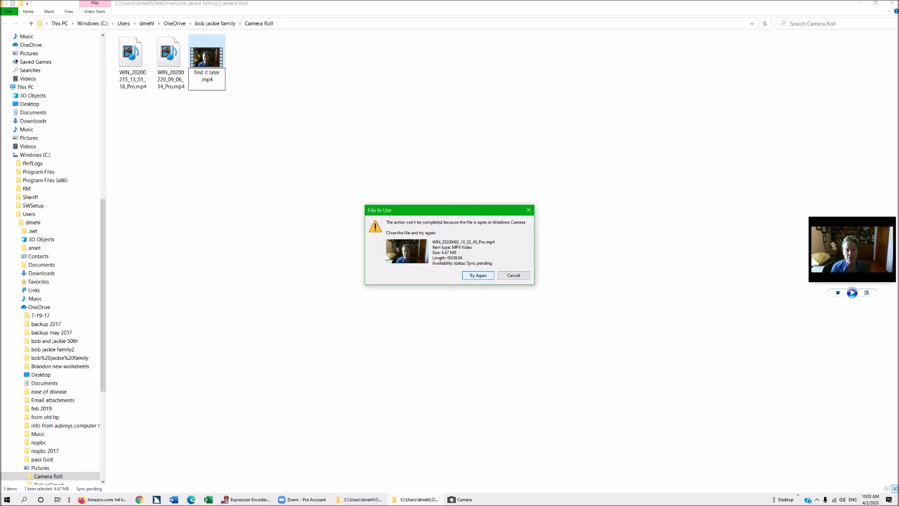
{"action": "key", "text": "Escape"}
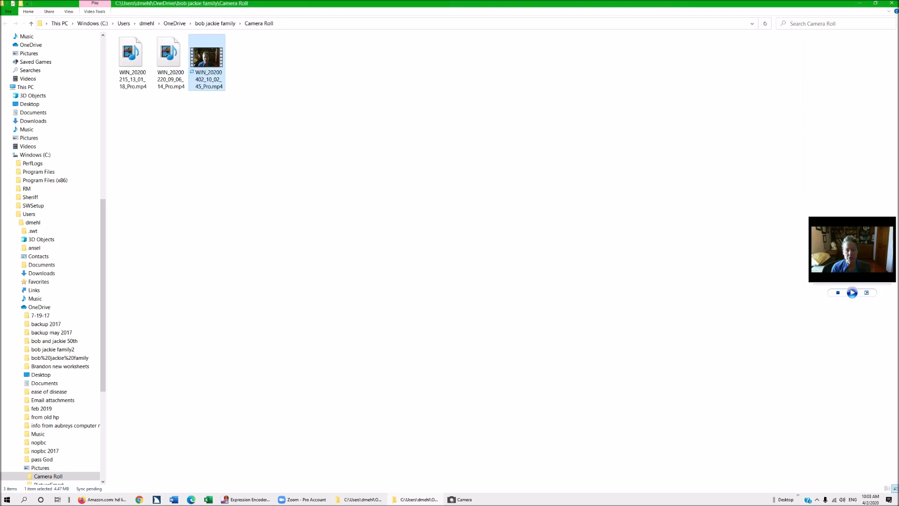
Close the Camera app and rename the newest webcam video in the Camera Roll folder as "find it later".
{"action": "key", "text": "alt+Tab"}
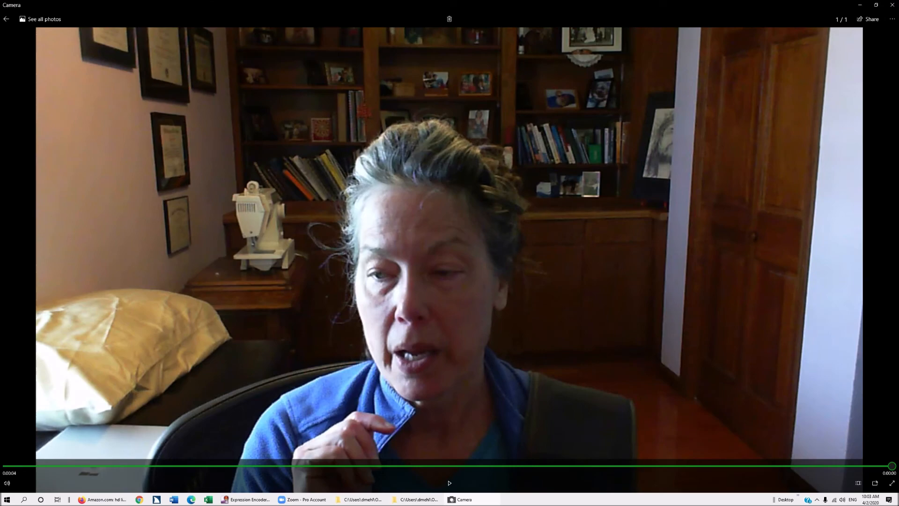
{"action": "key", "text": "alt+F4"}
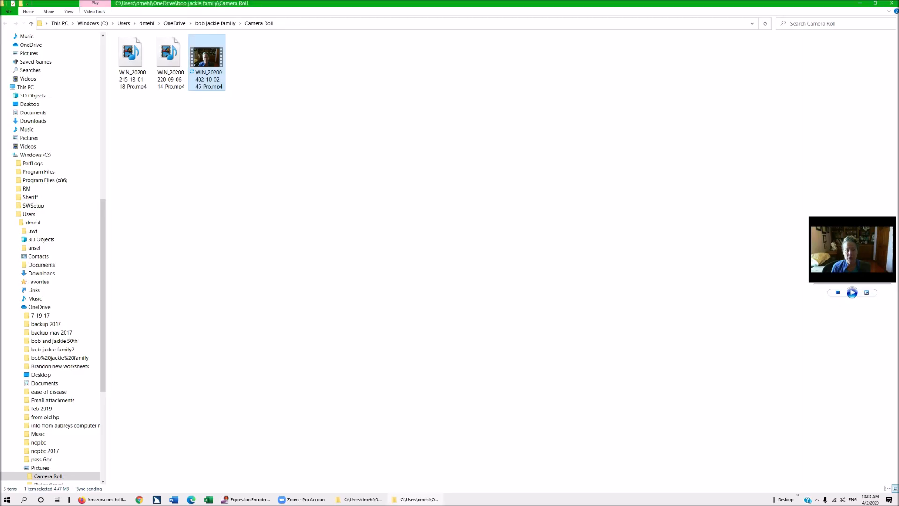
{"action": "right_click", "coordinate": [210, 81]}
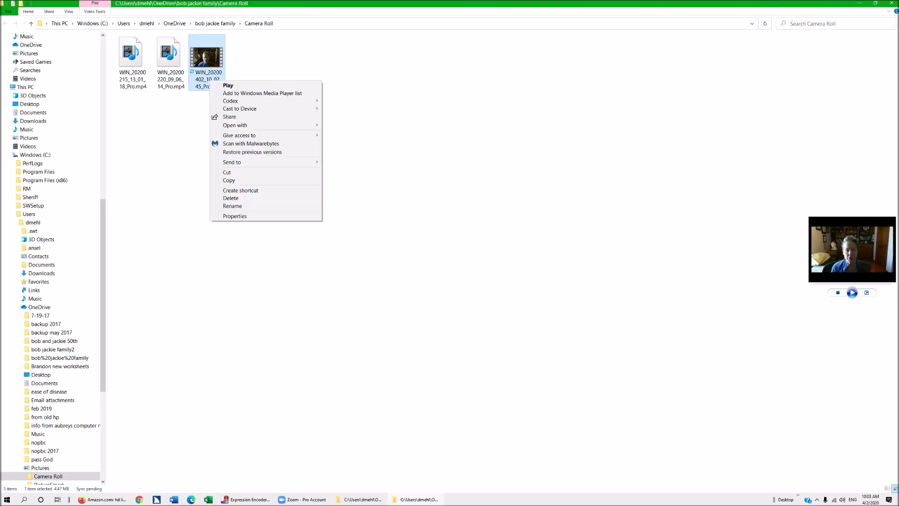
{"action": "left_click", "coordinate": [231, 206]}
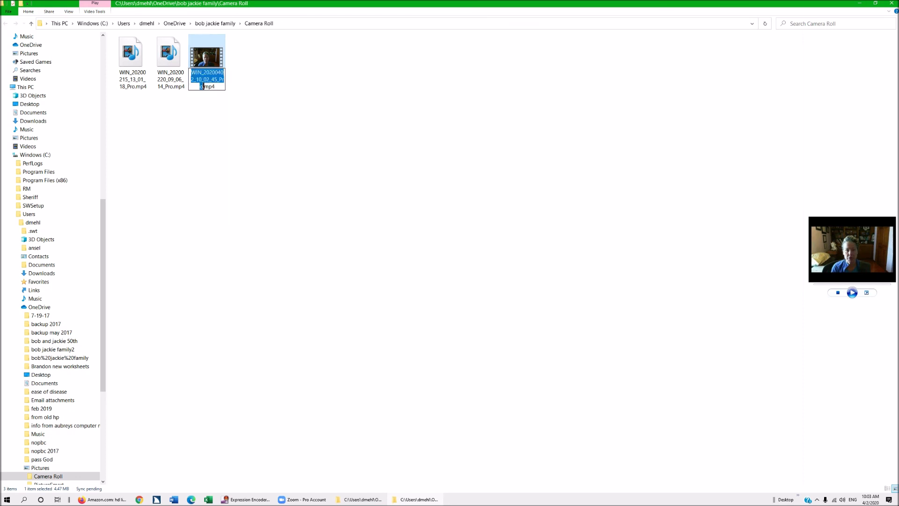
{"action": "type", "text": "find it later"}
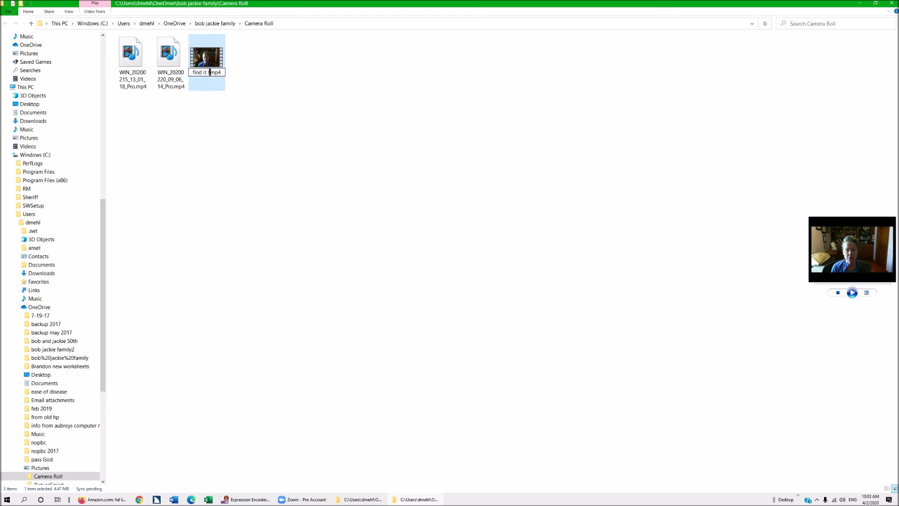
{"action": "key", "text": "Return"}
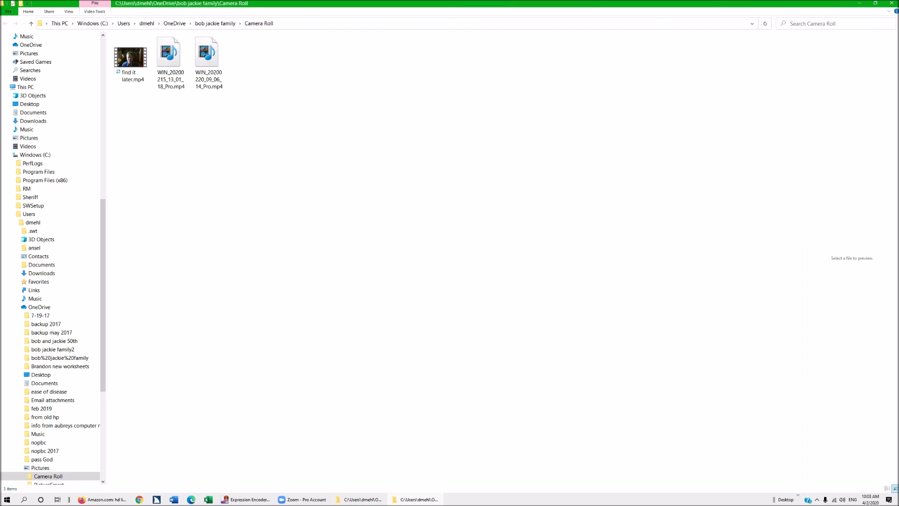
Search Windows for "find it" to locate the renamed webcam video.
{"action": "key", "text": "super"}
{"action": "type", "text": "find i"}
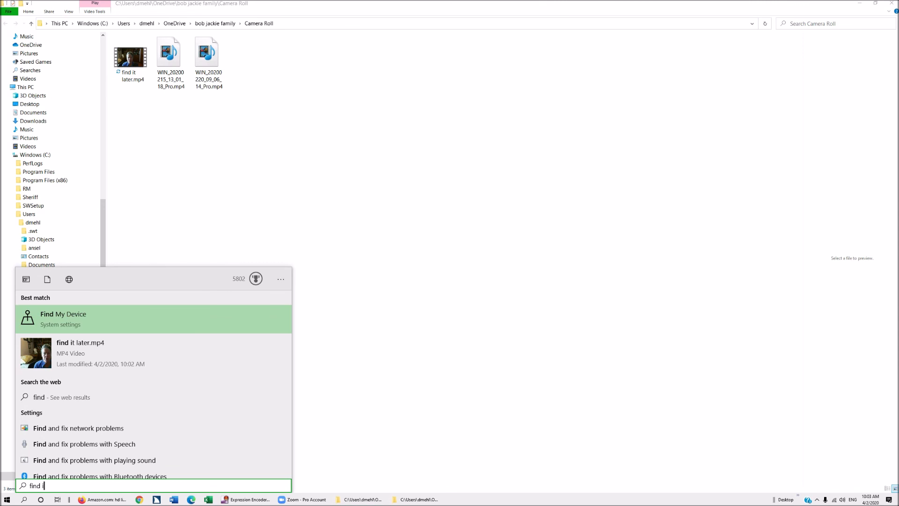
{"action": "type", "text": "t"}
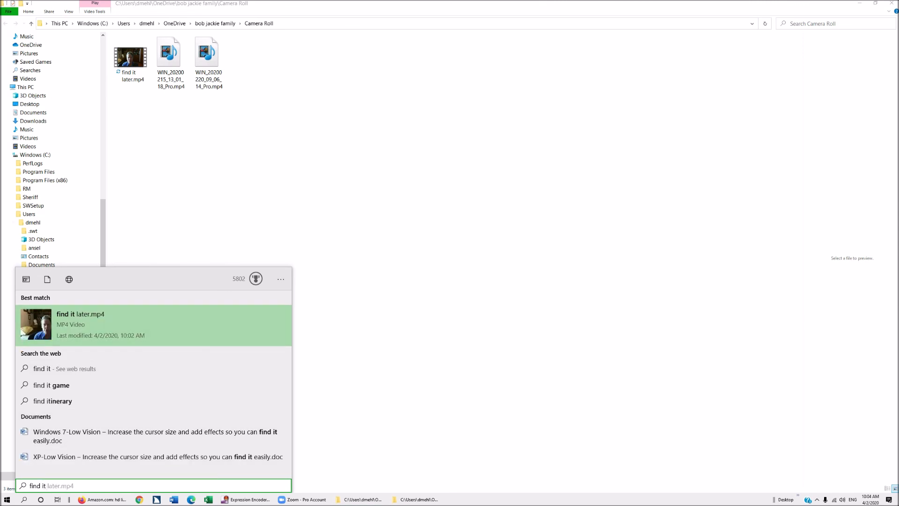
{"action": "key", "text": "Escape"}
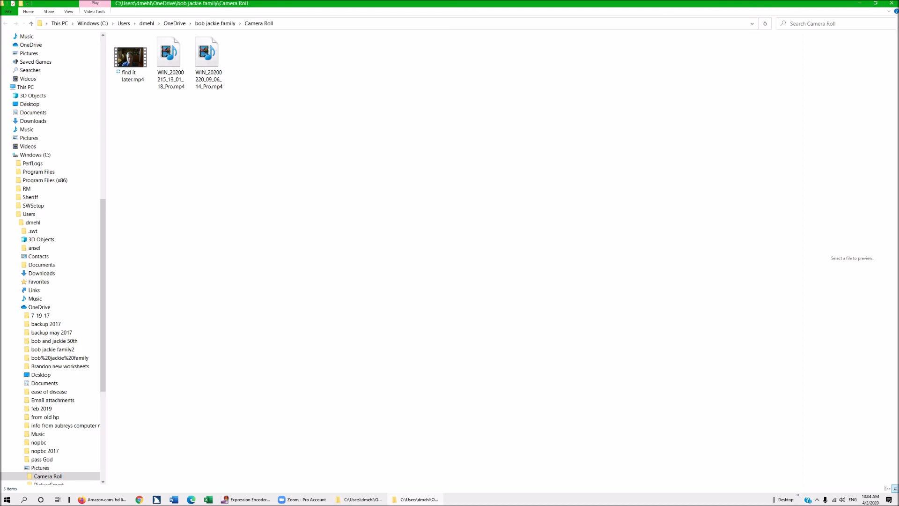
Close the Camera Roll folder window, and start a meeting with the personal meeting ID in Zoom.
{"action": "left_click", "coordinate": [892, 3]}
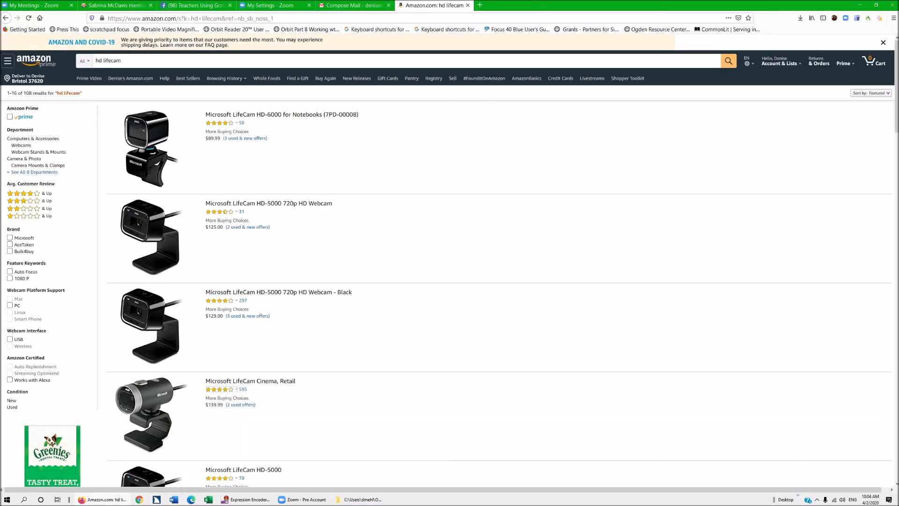
{"action": "key", "text": "alt+Tab"}
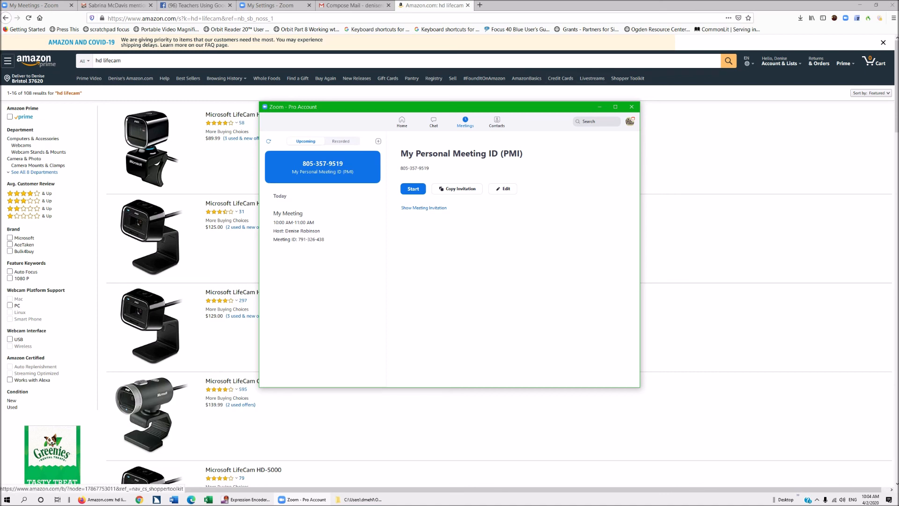
{"action": "left_click", "coordinate": [413, 189]}
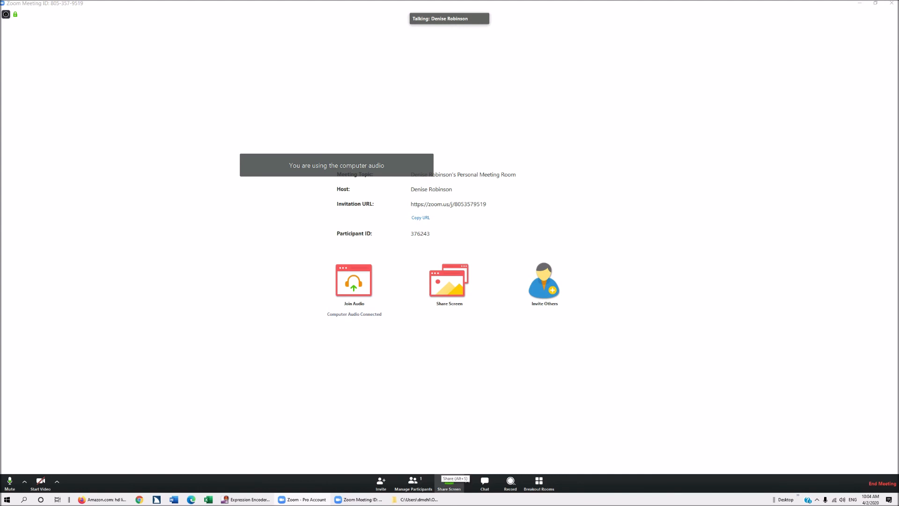
Share Screen 2 in the meeting with computer sound included.
{"action": "left_click", "coordinate": [449, 482]}
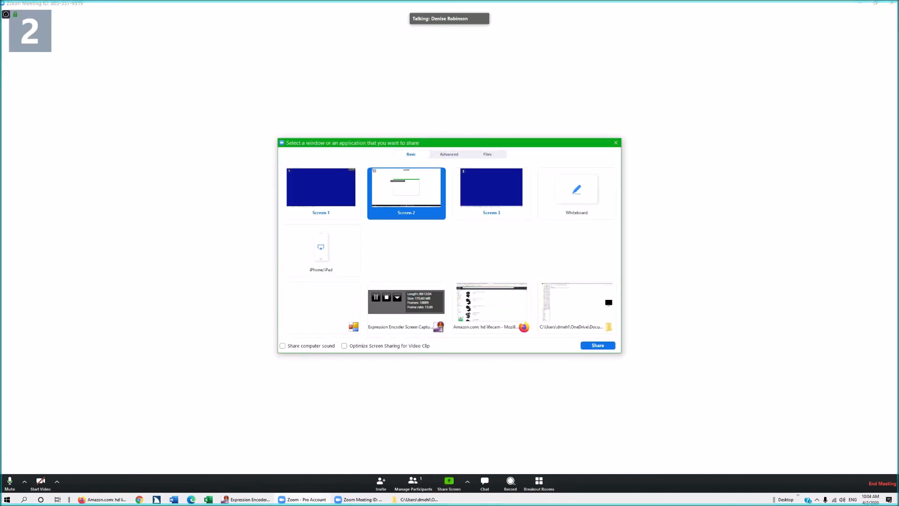
{"action": "left_click", "coordinate": [282, 346]}
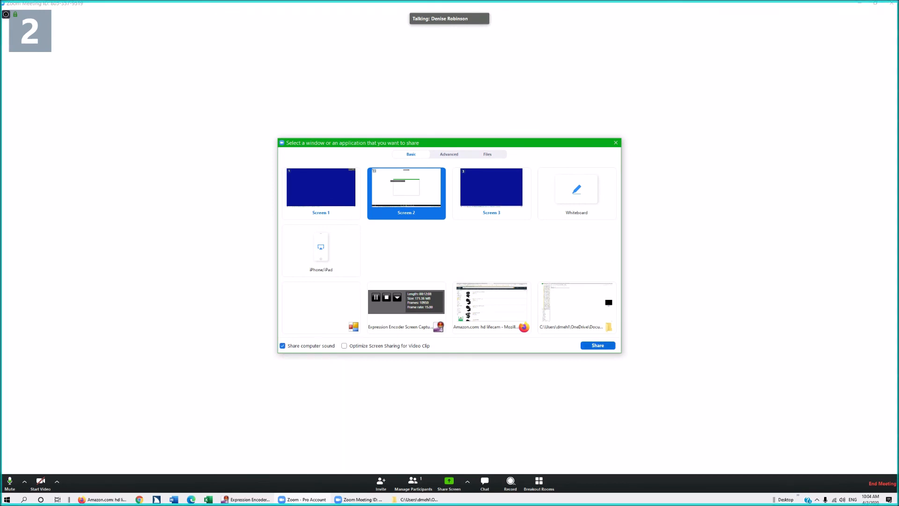
{"action": "left_click", "coordinate": [598, 346]}
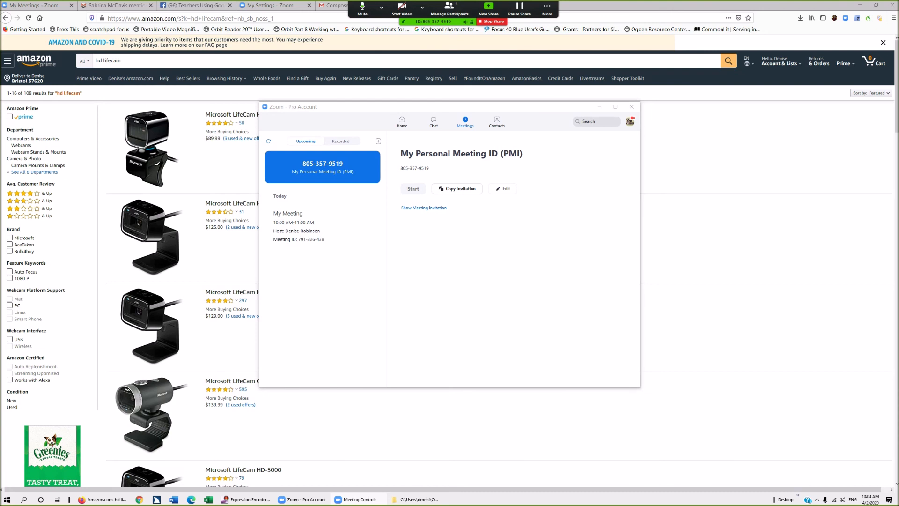
{"action": "key", "text": "alt+Tab"}
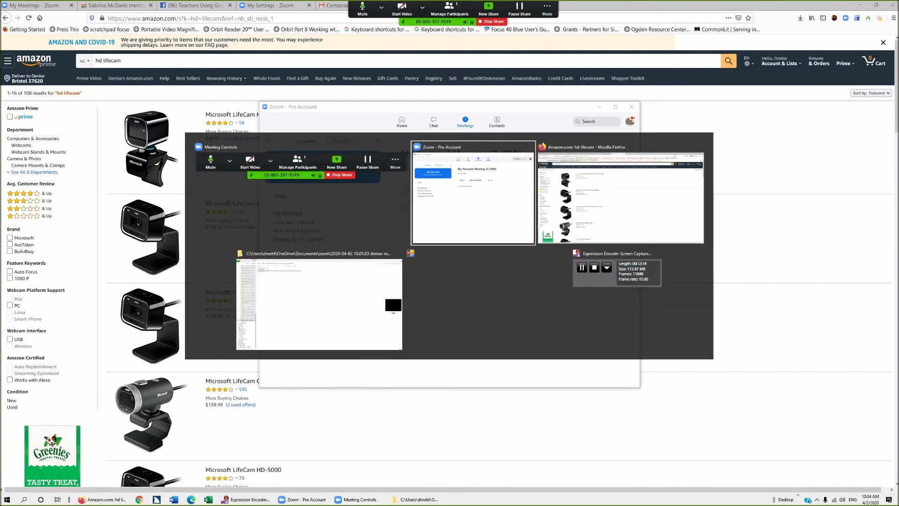
{"action": "key", "text": "alt+Tab"}
{"action": "key", "text": "alt+Tab"}
{"action": "key", "text": "alt+Tab"}
{"action": "key", "text": "alt+Tab"}
{"action": "key", "text": "alt+Tab"}
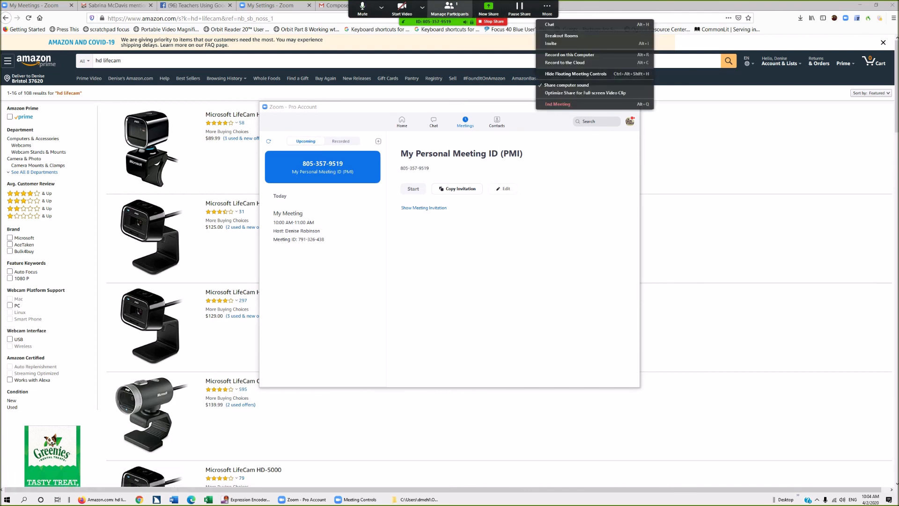
Record the shared-screen meeting on this computer with the webcam video on, and end the meeting.
{"action": "mouse_move", "coordinate": [547, 9]}
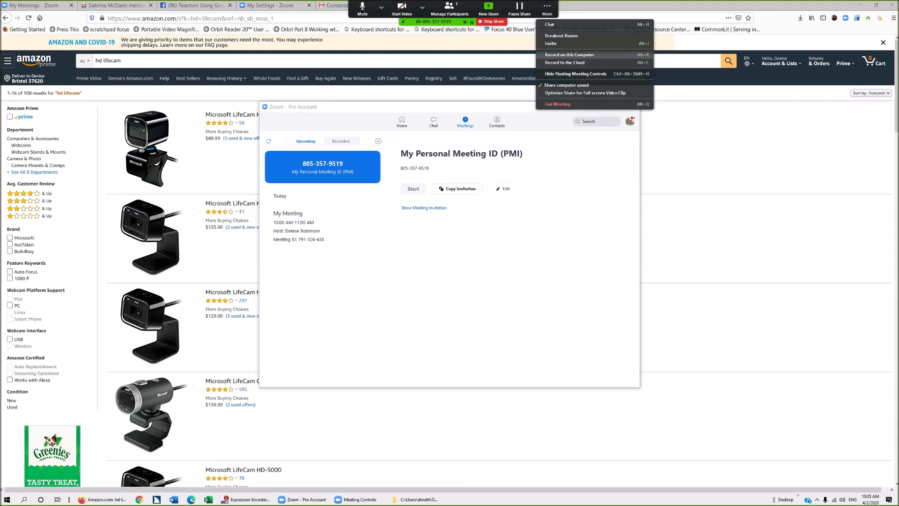
{"action": "left_click", "coordinate": [569, 55]}
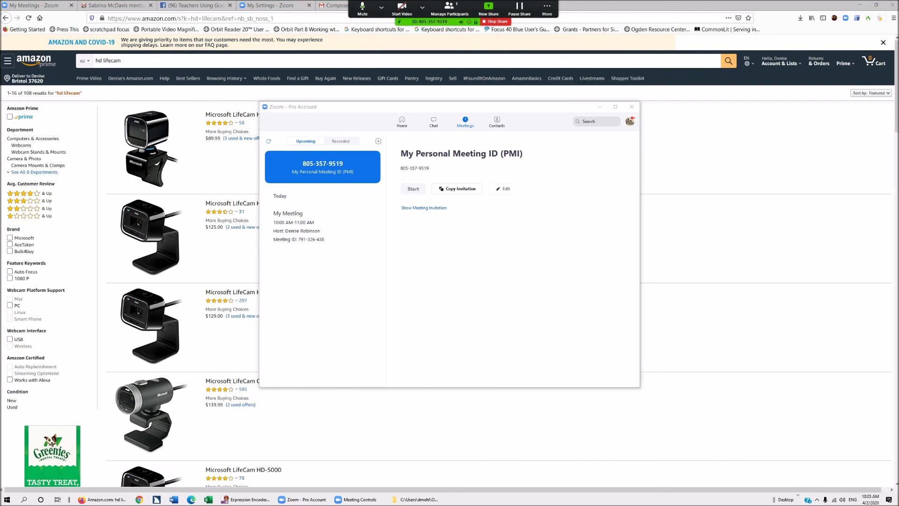
{"action": "key", "text": "alt+v"}
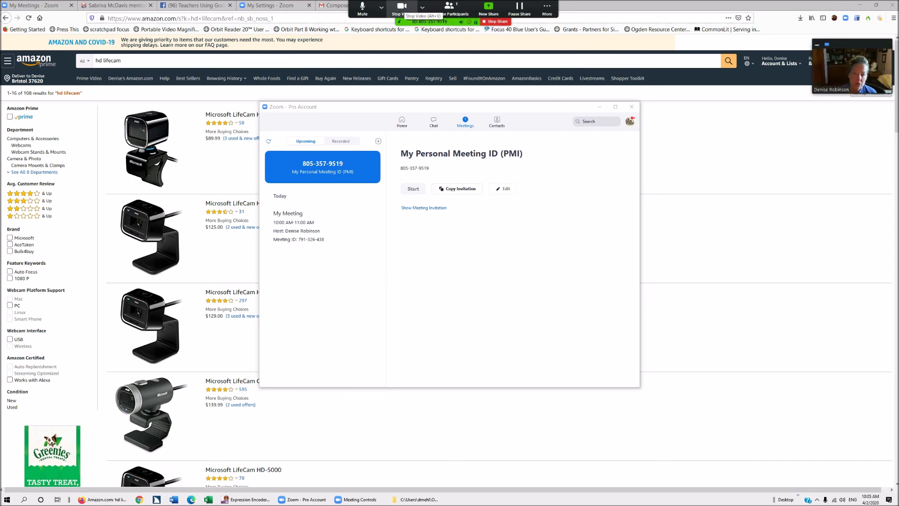
{"action": "left_click", "coordinate": [547, 9]}
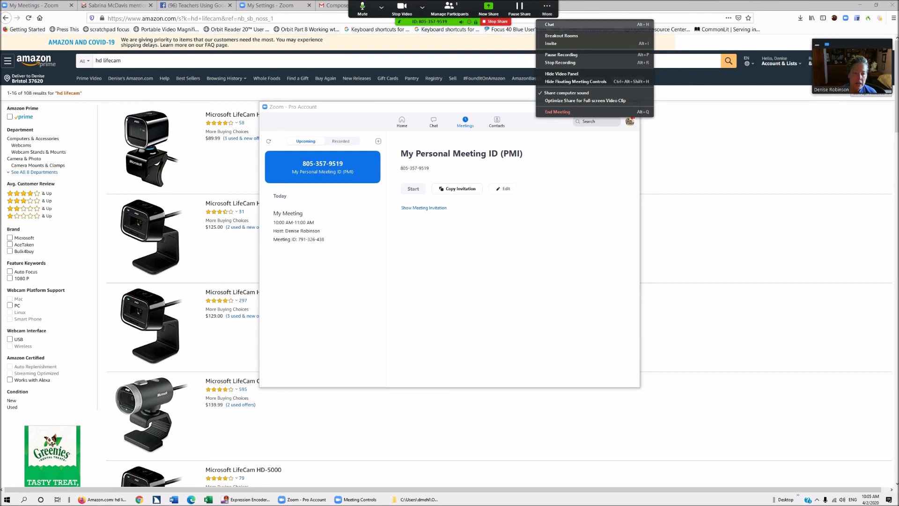
{"action": "left_click", "coordinate": [557, 112]}
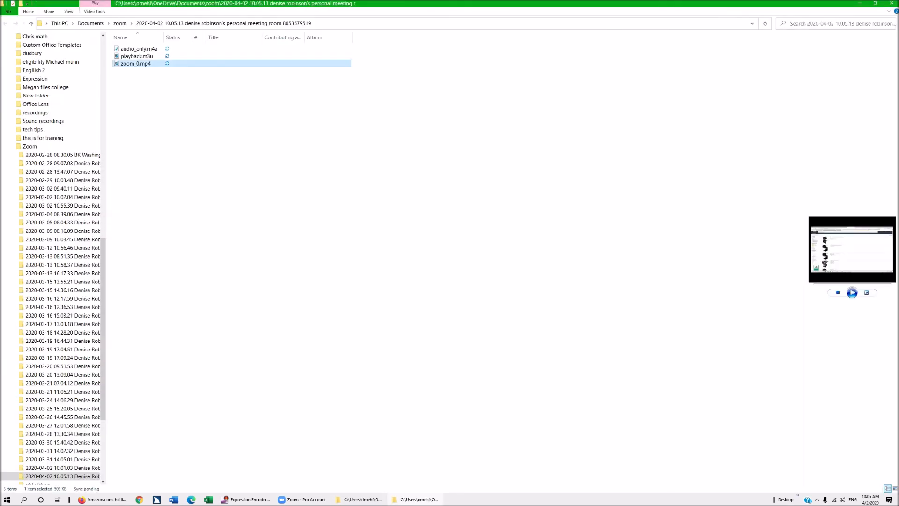
Play the meeting recording zoom_0.mp4 in Windows Media Player, and return to the folder containing it.
{"action": "key", "text": "Return"}
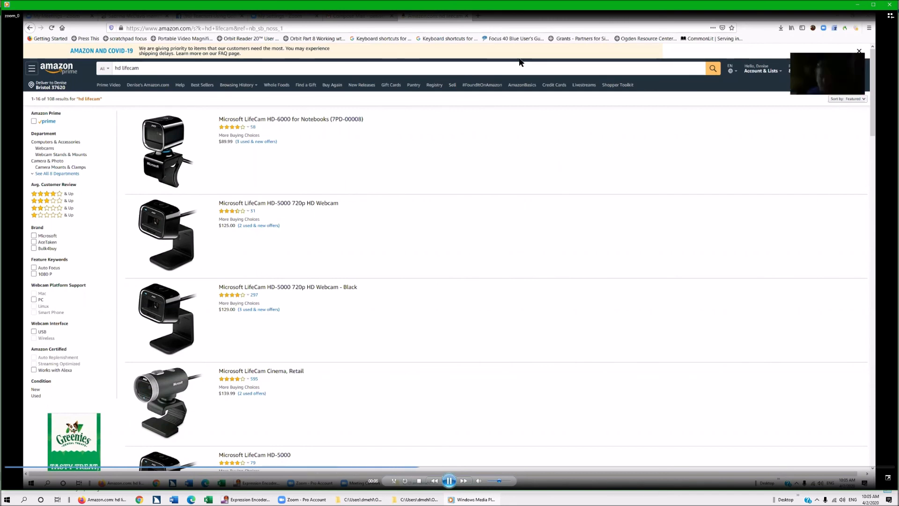
{"action": "key", "text": "alt+F4"}
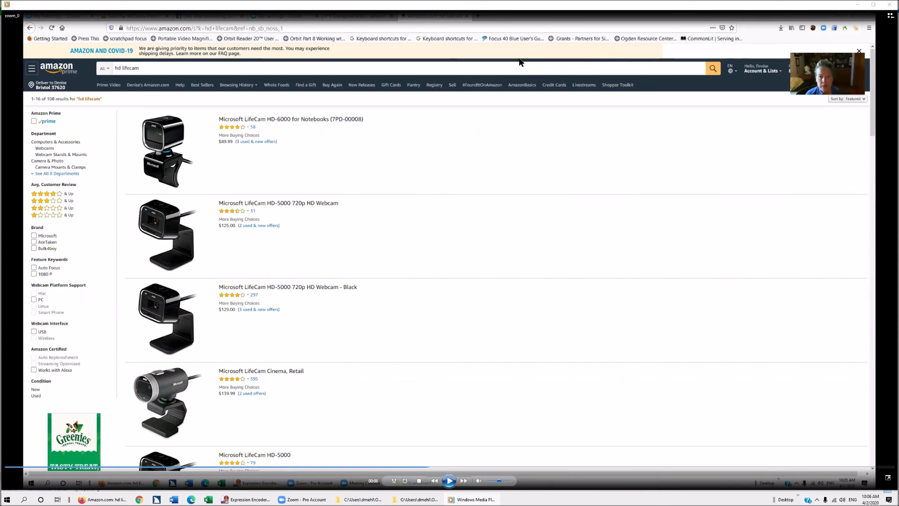
{"action": "key", "text": "alt+Tab"}
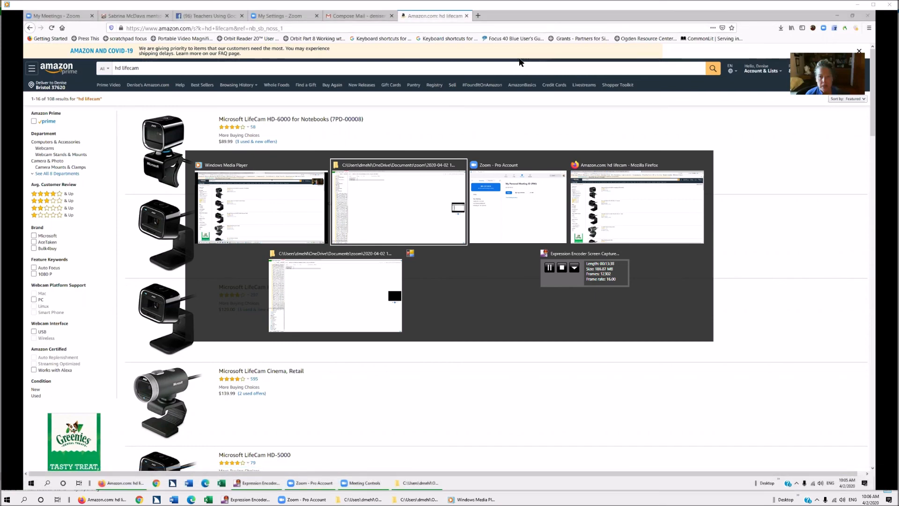
{"action": "key", "text": "alt+Tab"}
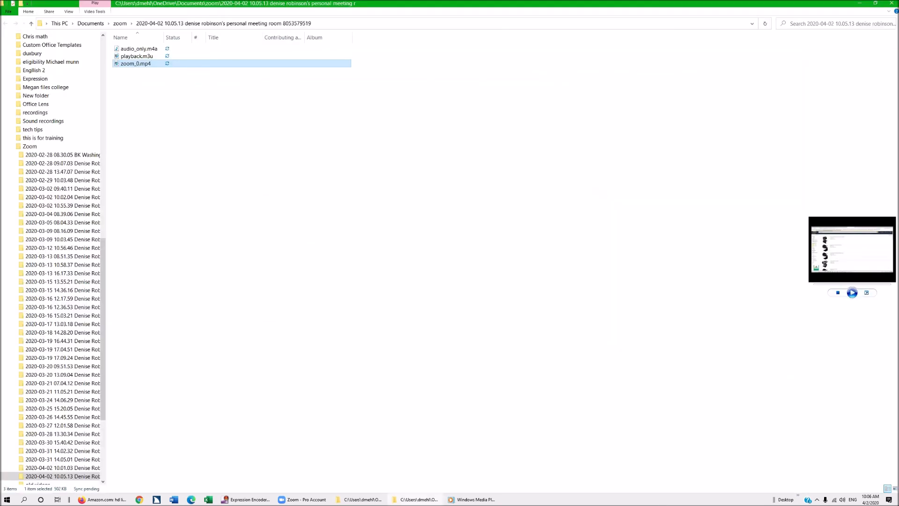